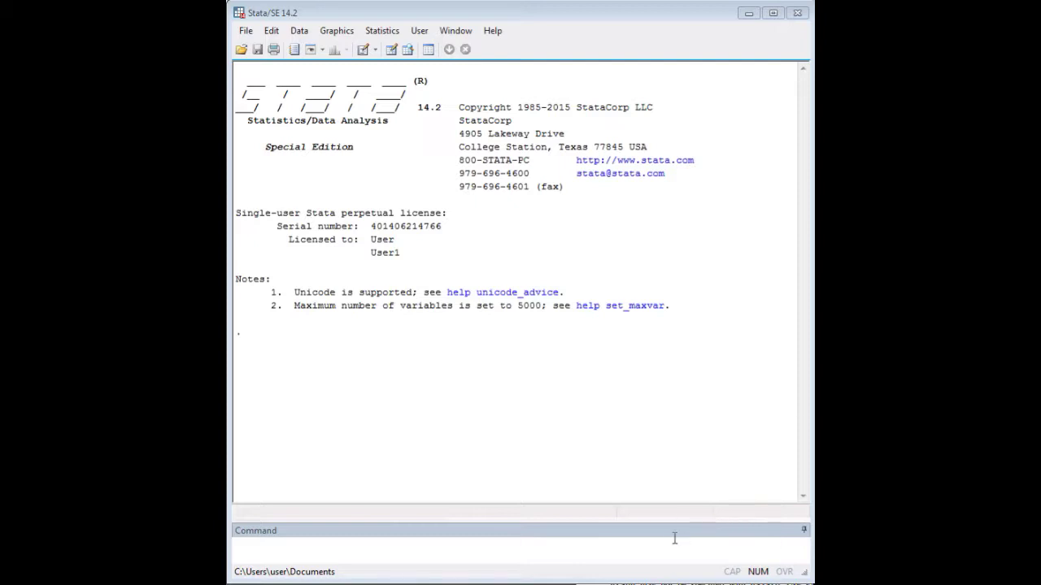
# Enlarge the command area and paste the simulation commands ending with stset failtime, fail(fail) and drop t2
pyautogui.moveTo(658, 518); pyautogui.dragTo(656, 491)
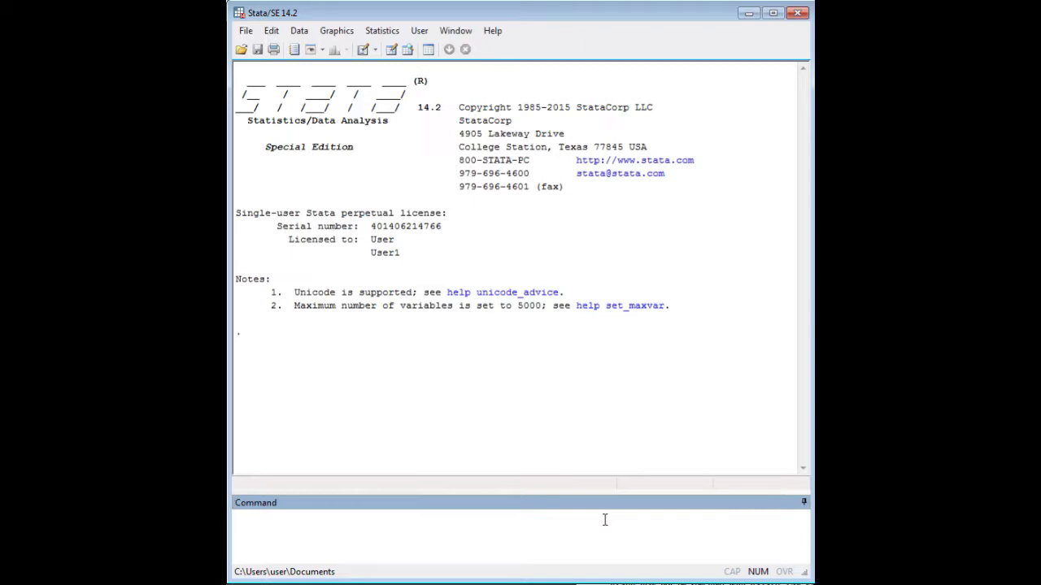
pyautogui.write('stset failtime, fail(fail) gen t2 = runiform(1,2) gen treatment = round(t2) drop t2')
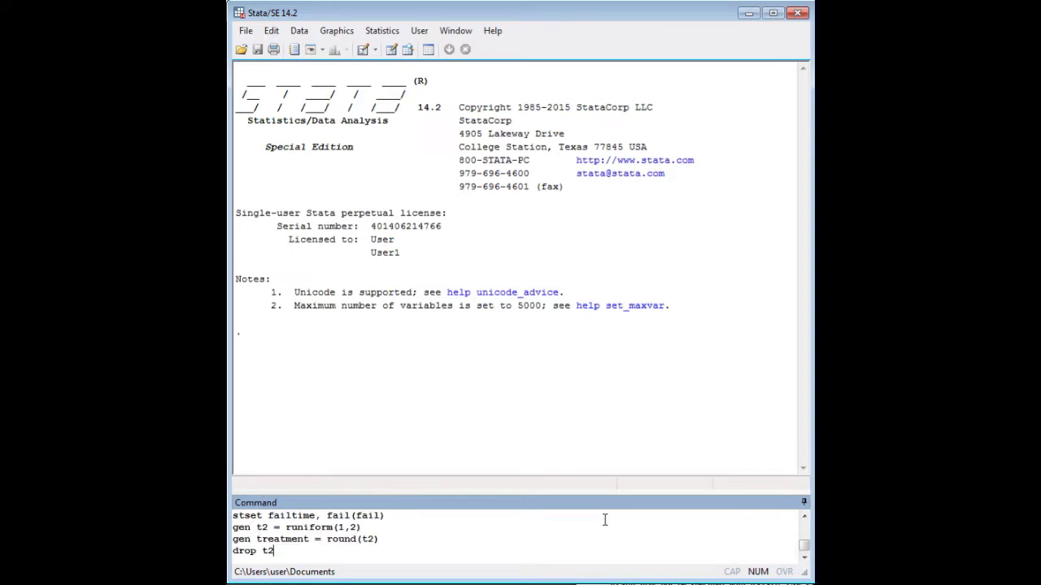
# Enlarge the command area so the whole script from set obs 100 to drop t2 is visible
pyautogui.moveTo(642, 487); pyautogui.dragTo(624, 317)
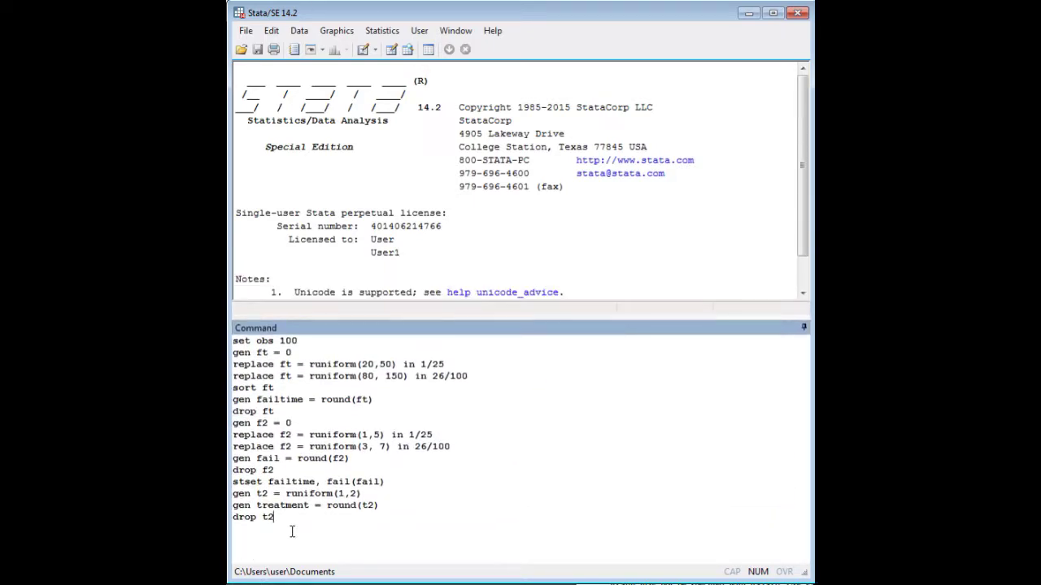
pyautogui.moveTo(292, 532); pyautogui.dragTo(232, 340)
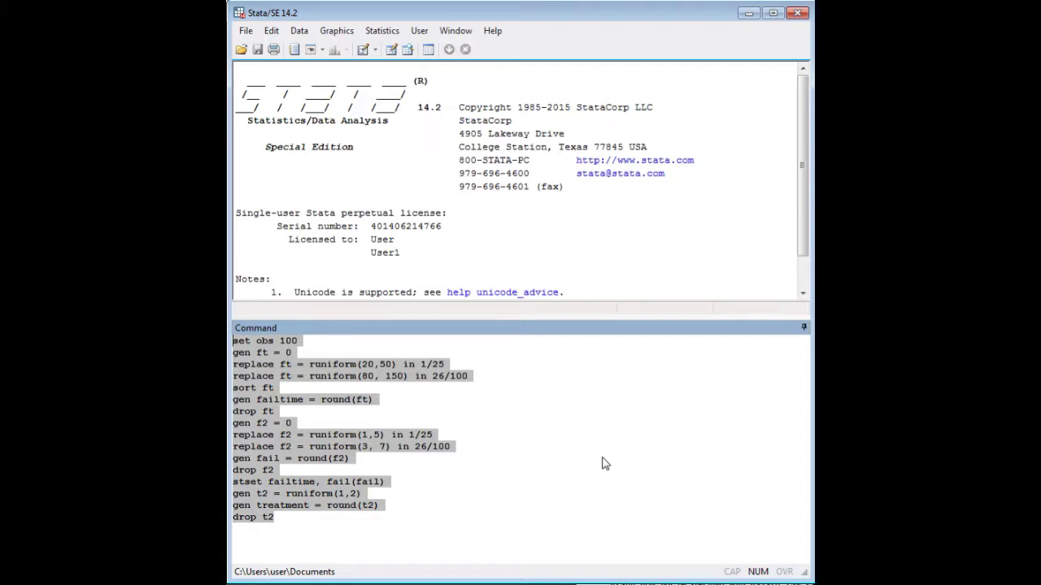
pyautogui.click(412, 399)
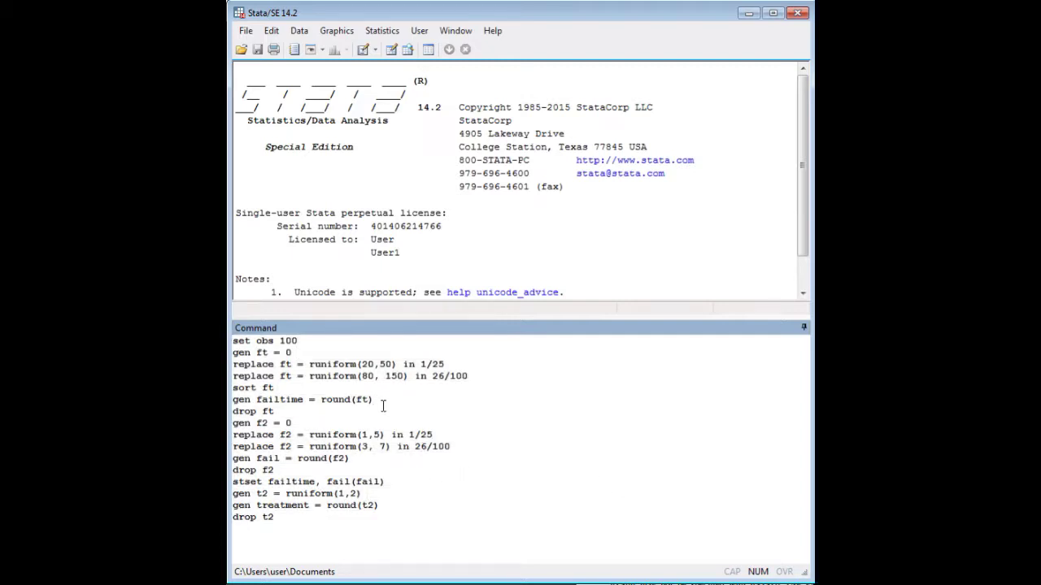
# Highlight the gen failtime, gen fail and gen treatment lines in turn to explain them
pyautogui.click(304, 399)
pyautogui.moveTo(303, 399); pyautogui.dragTo(233, 399)
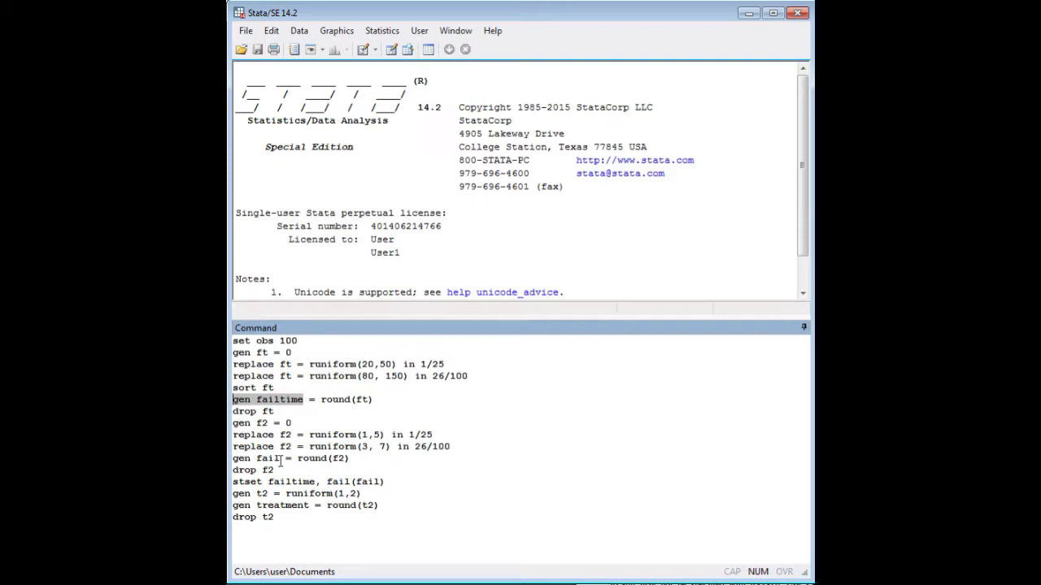
pyautogui.moveTo(279, 461); pyautogui.dragTo(233, 460)
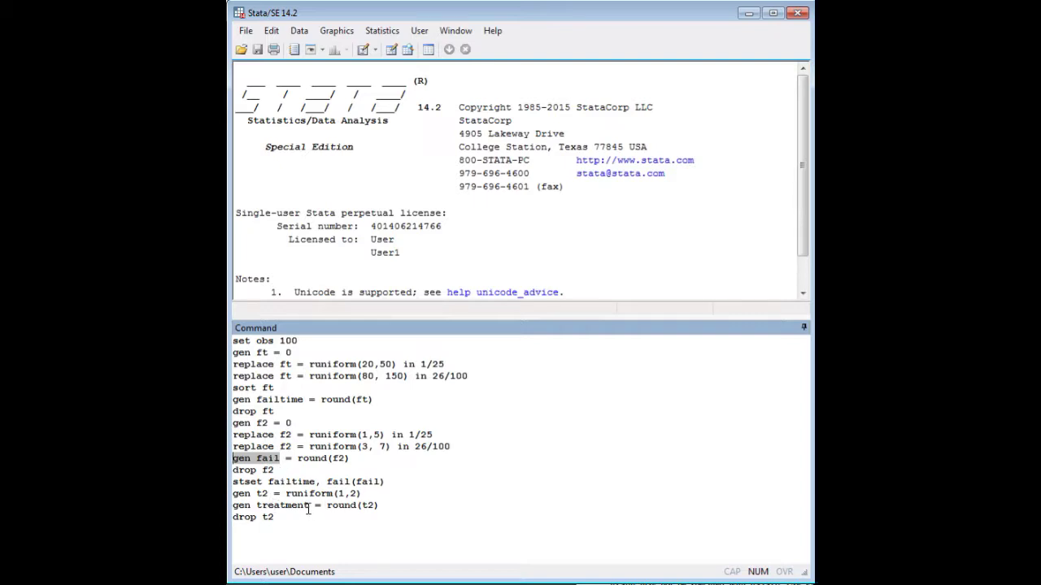
pyautogui.moveTo(309, 505); pyautogui.dragTo(232, 505)
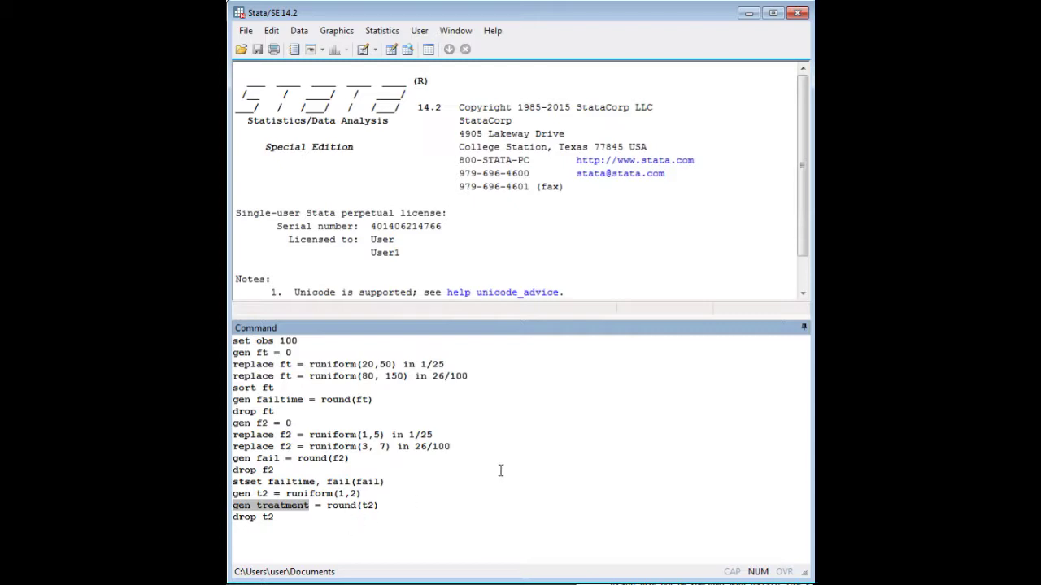
pyautogui.press('Down')
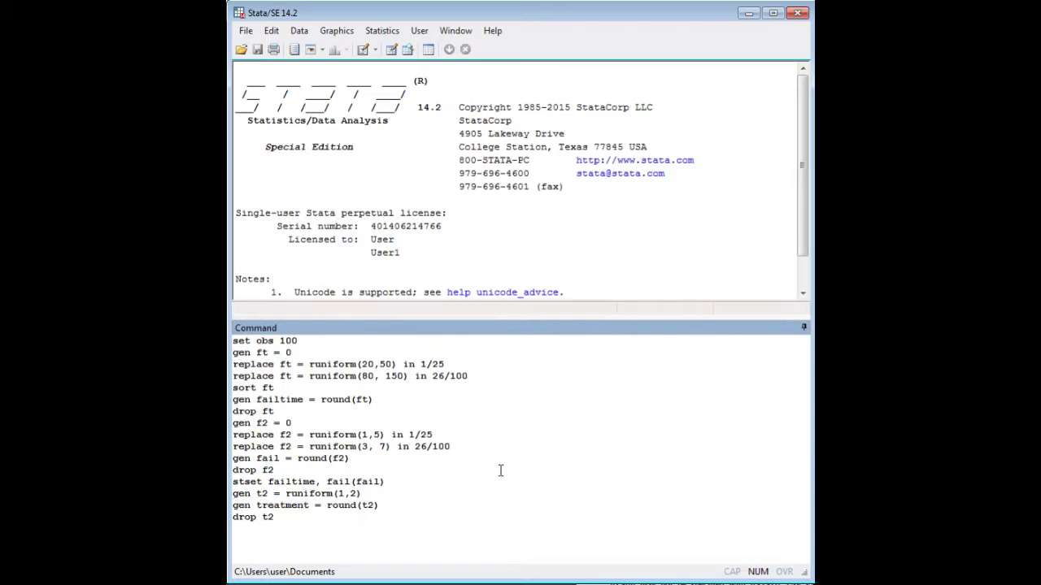
# Run the simulation commands and open the dataset in the Data Editor with edit
pyautogui.press('Return')
pyautogui.write('edit')
pyautogui.press('Return')
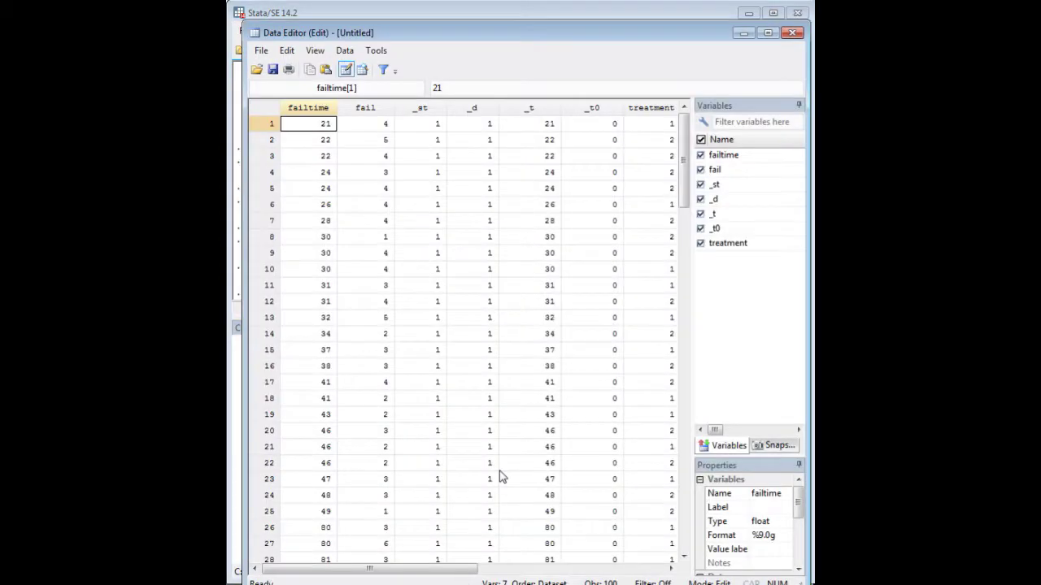
# Inspect the failtime and treatment columns, then minimize the Data Editor
pyautogui.click(322, 110)
pyautogui.scroll(-5, 396, 308)
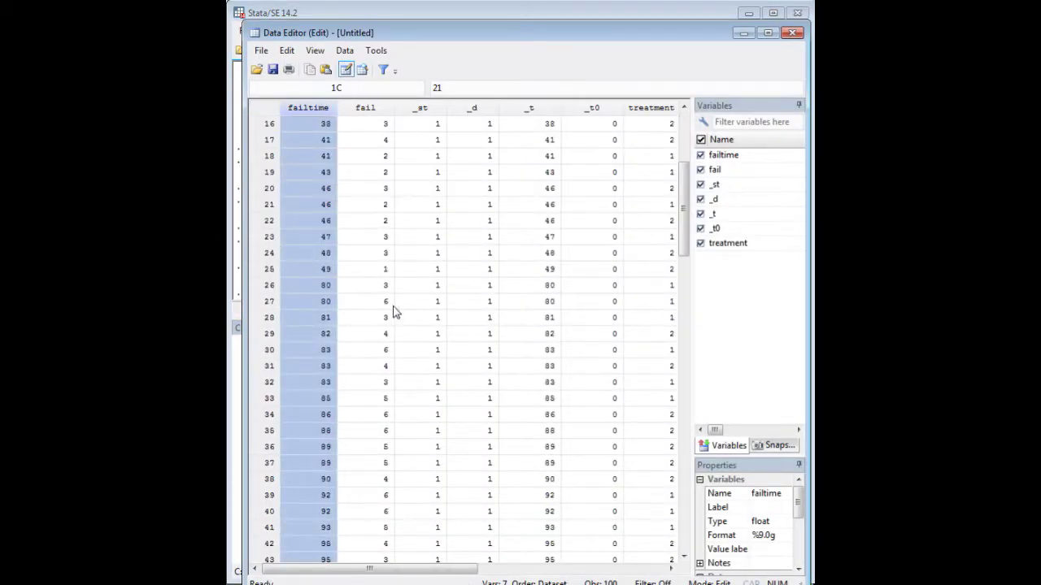
pyautogui.scroll(4, 394, 311)
pyautogui.scroll(1, 393, 311)
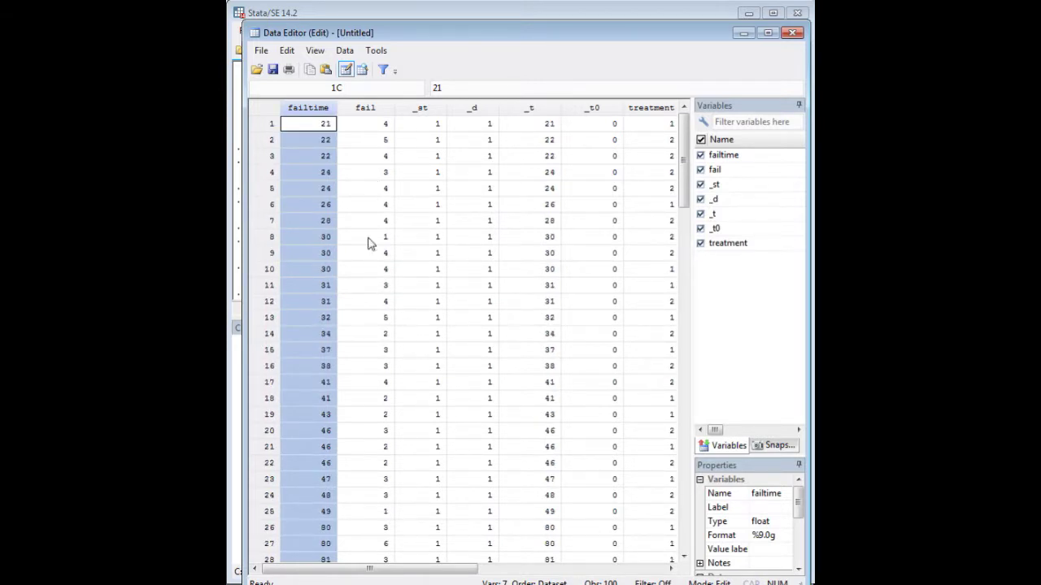
pyautogui.click(309, 130)
pyautogui.scroll(-17, 326, 313)
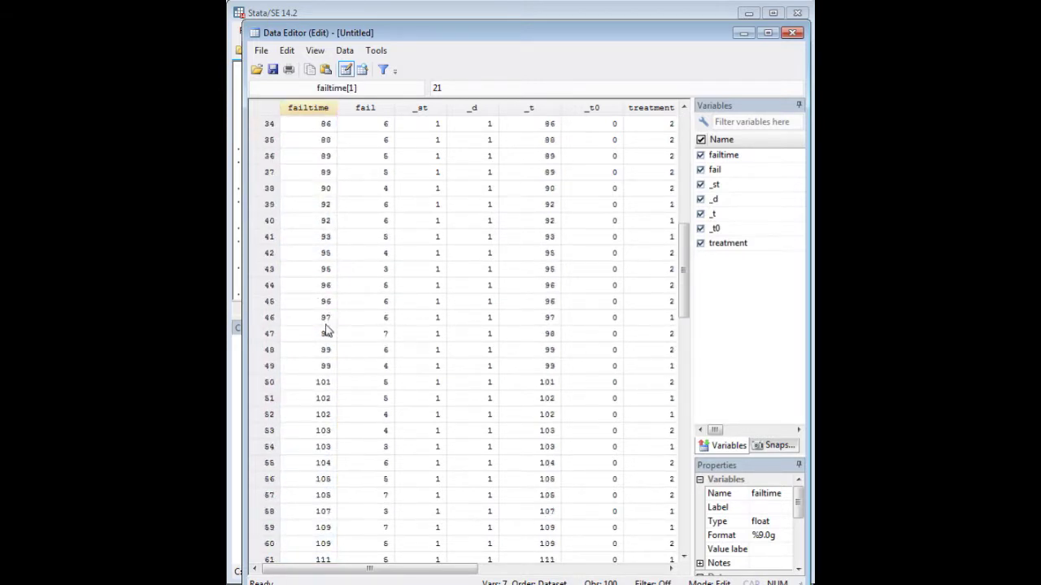
pyautogui.scroll(-10, 324, 331)
pyautogui.scroll(15, 325, 330)
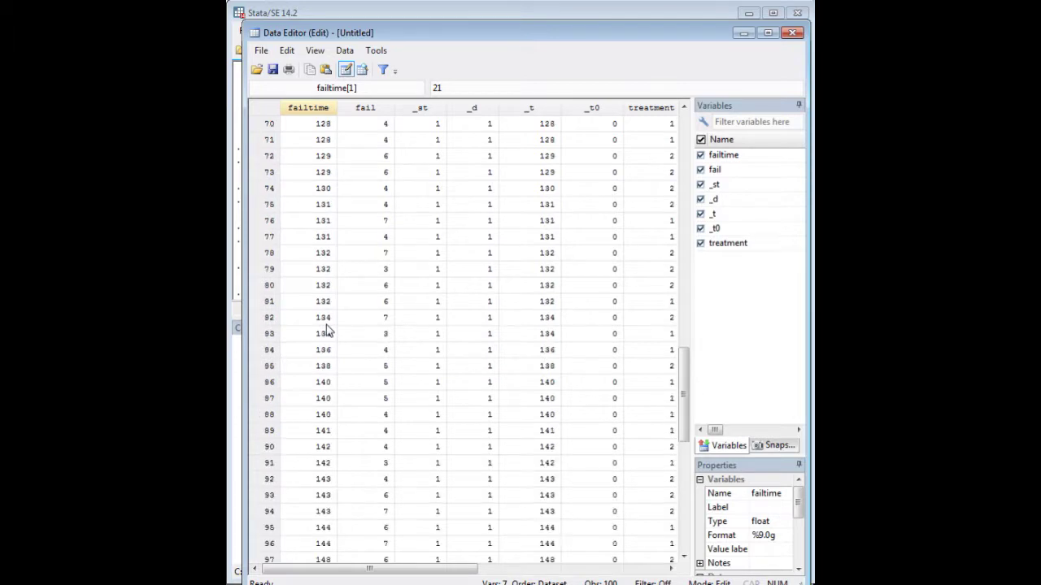
pyautogui.scroll(12, 325, 331)
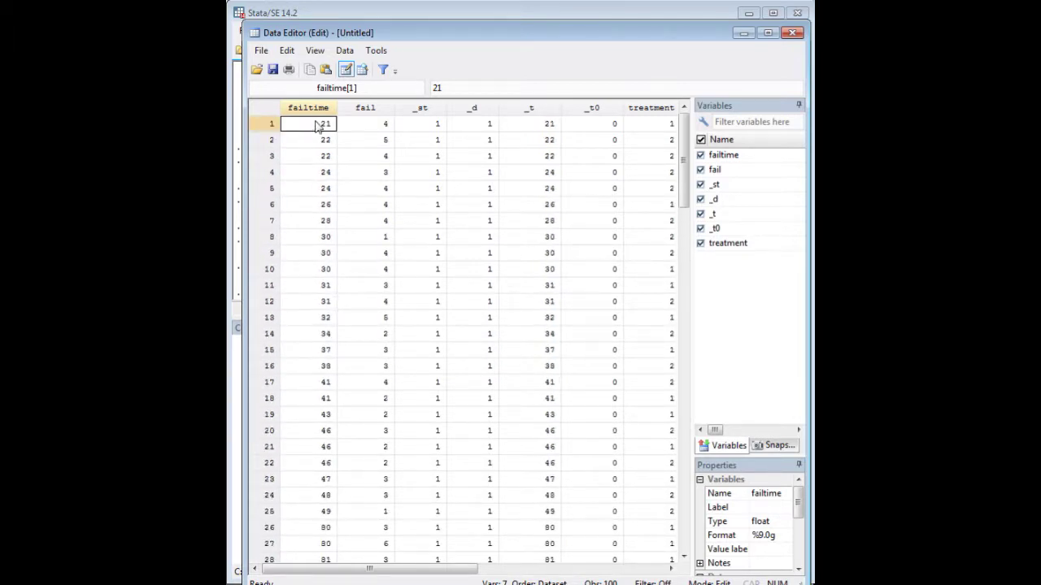
pyautogui.scroll(-20, 318, 315)
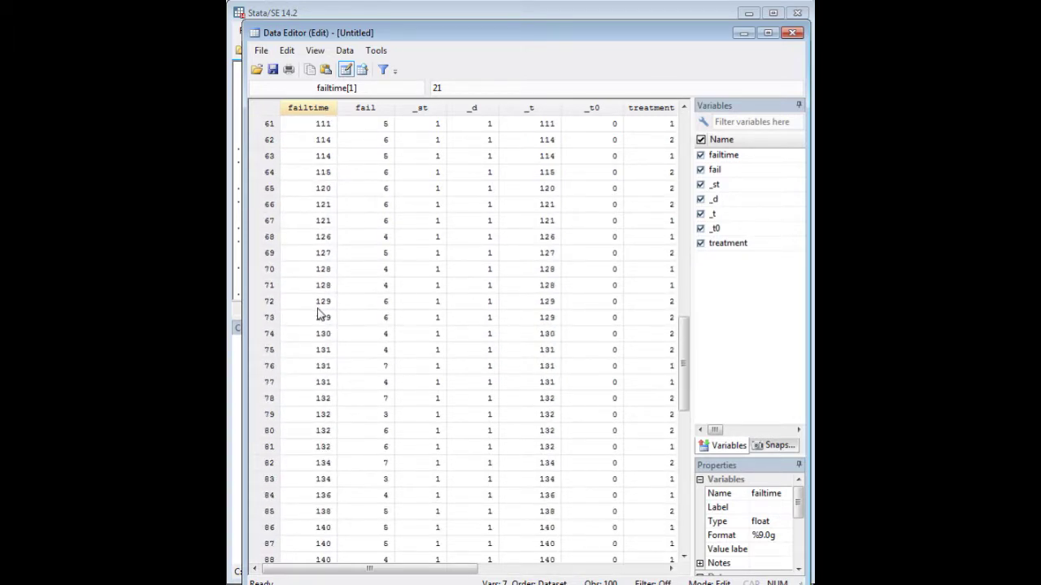
pyautogui.scroll(20, 320, 319)
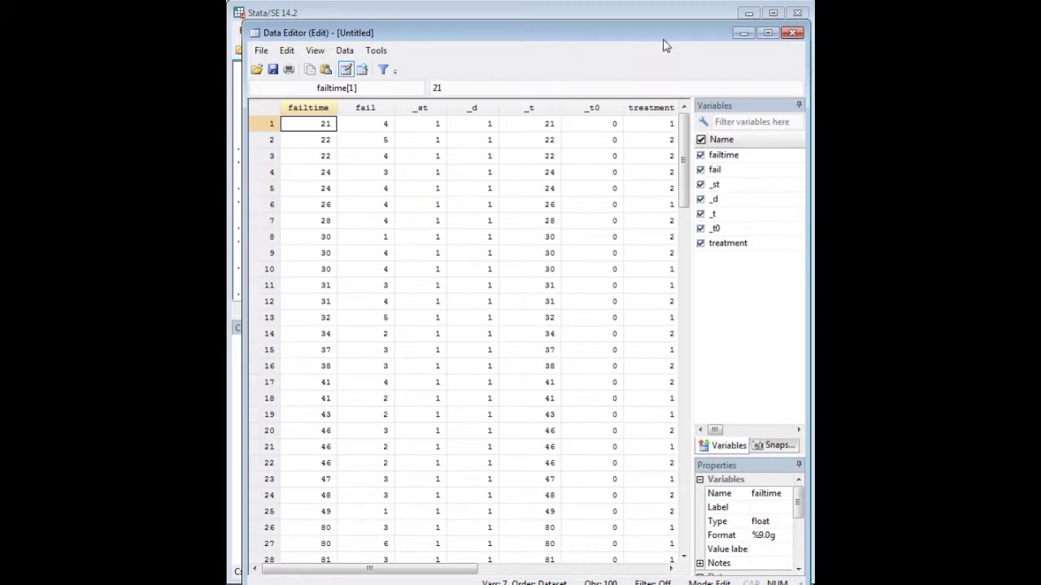
pyautogui.click(655, 109)
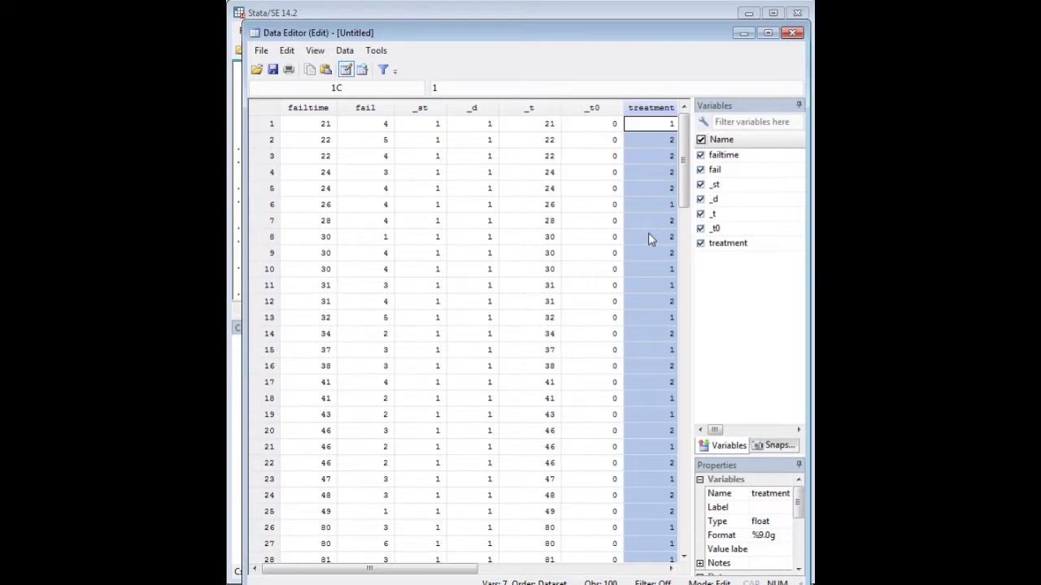
pyautogui.click(742, 34)
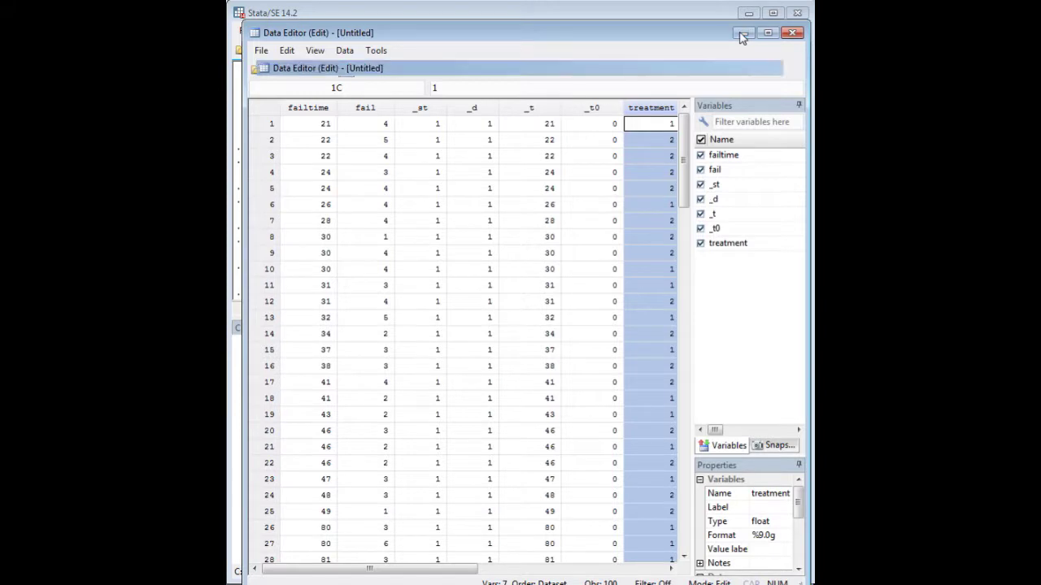
# Paste sts list, by(treatment) cumhaz into the command box and highlight its parts
pyautogui.moveTo(590, 316); pyautogui.dragTo(557, 505)
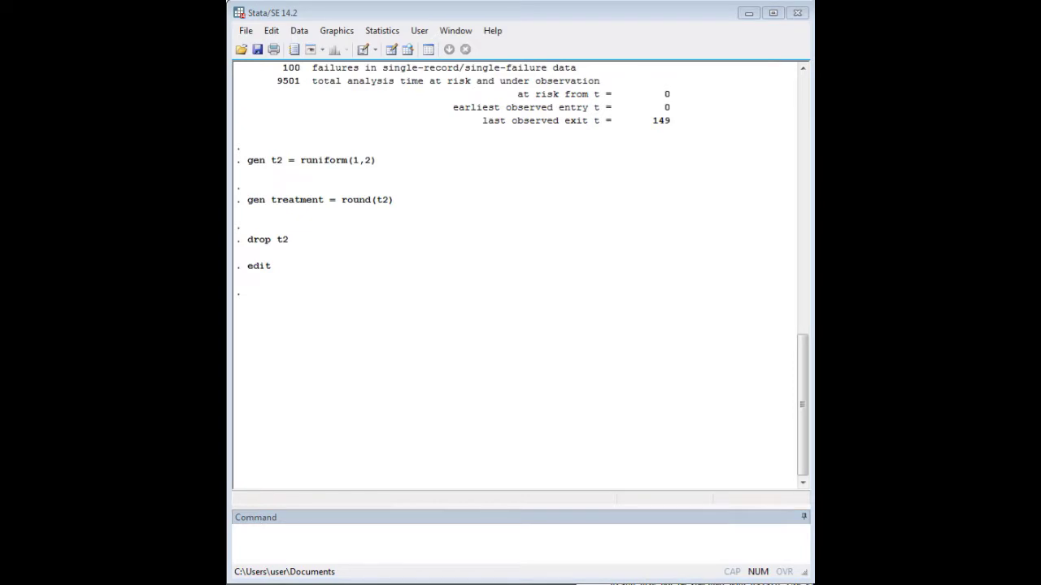
pyautogui.click(689, 535)
pyautogui.write('sts list, by(treatment) cumhaz')
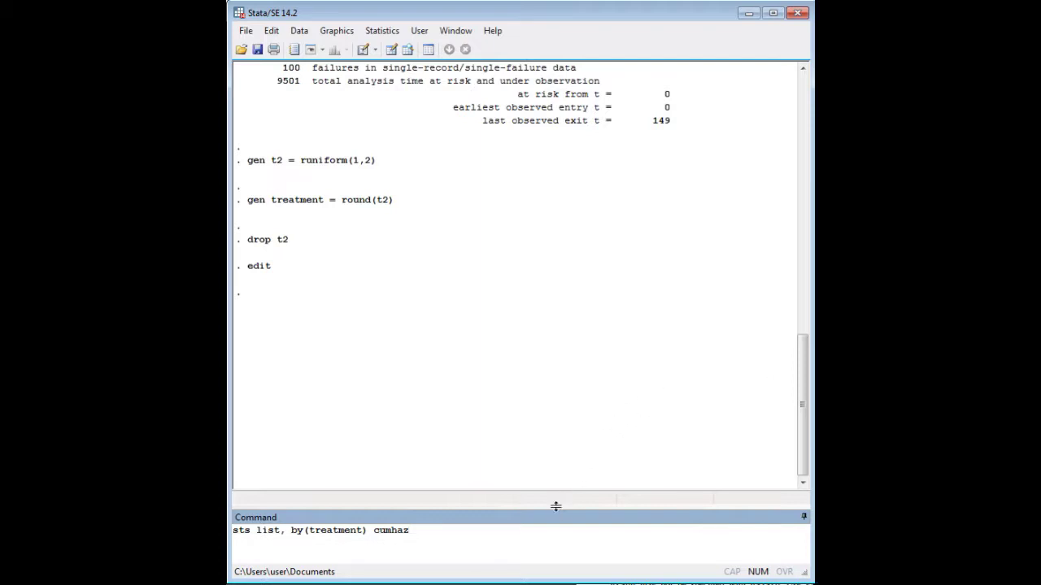
pyautogui.moveTo(559, 505); pyautogui.dragTo(559, 498)
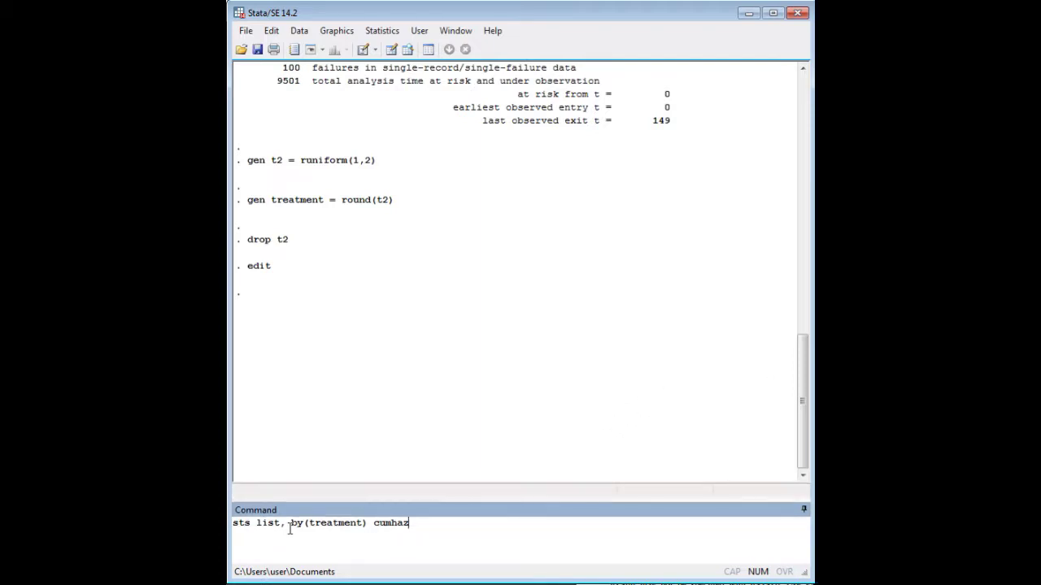
pyautogui.moveTo(280, 523); pyautogui.dragTo(233, 524)
pyautogui.moveTo(415, 522); pyautogui.dragTo(378, 527)
pyautogui.moveTo(291, 523); pyautogui.dragTo(367, 525)
pyautogui.hotkey('ctrl', 'c')
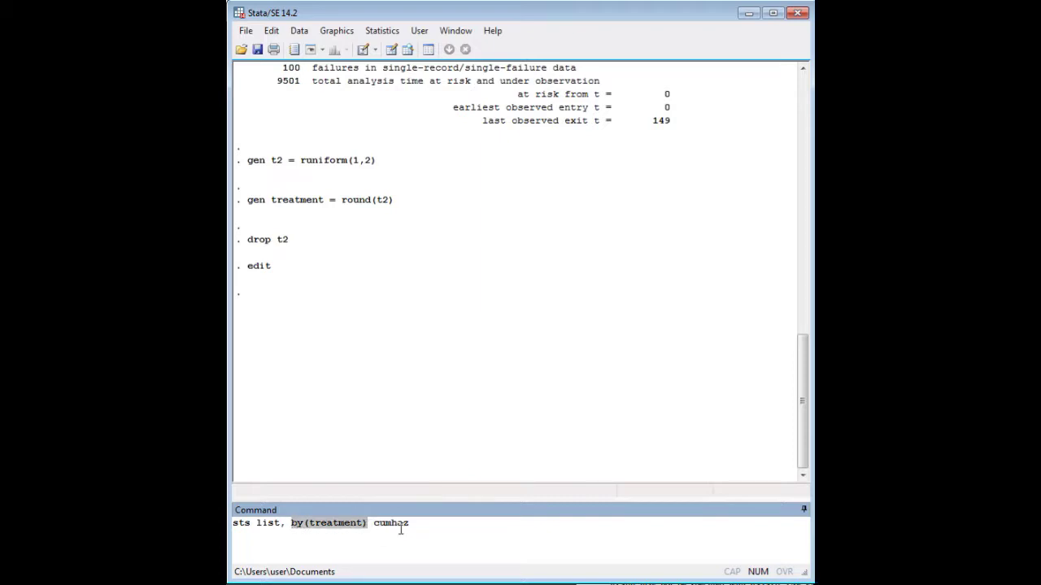
# Run sts list, cumhaz without by(treatment) for the overall cumulative hazard, then clear the line
pyautogui.press('Delete')
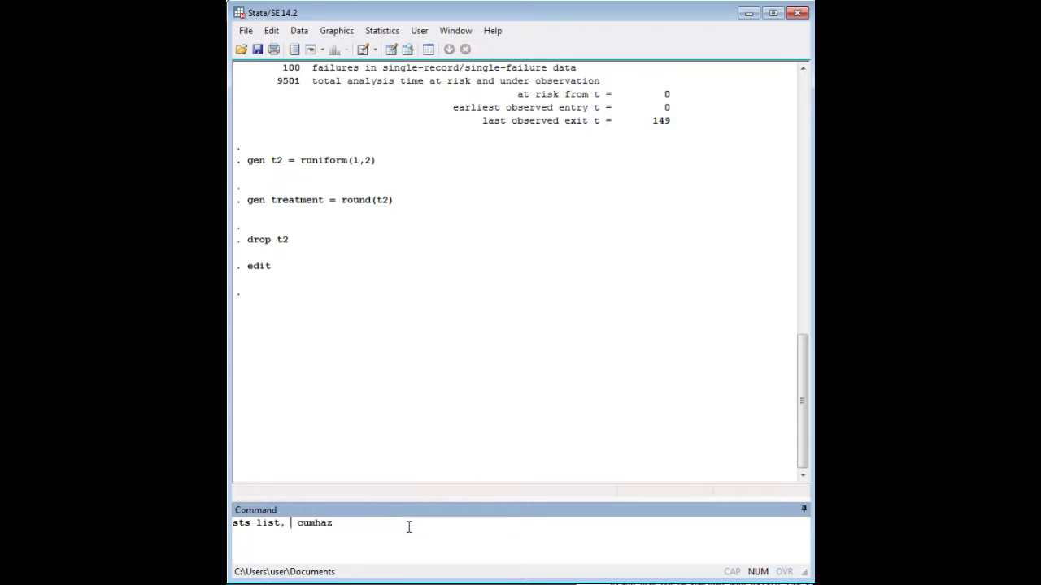
pyautogui.press('Right')
pyautogui.press('Return')
pyautogui.hotkey('ctrl', 'v')
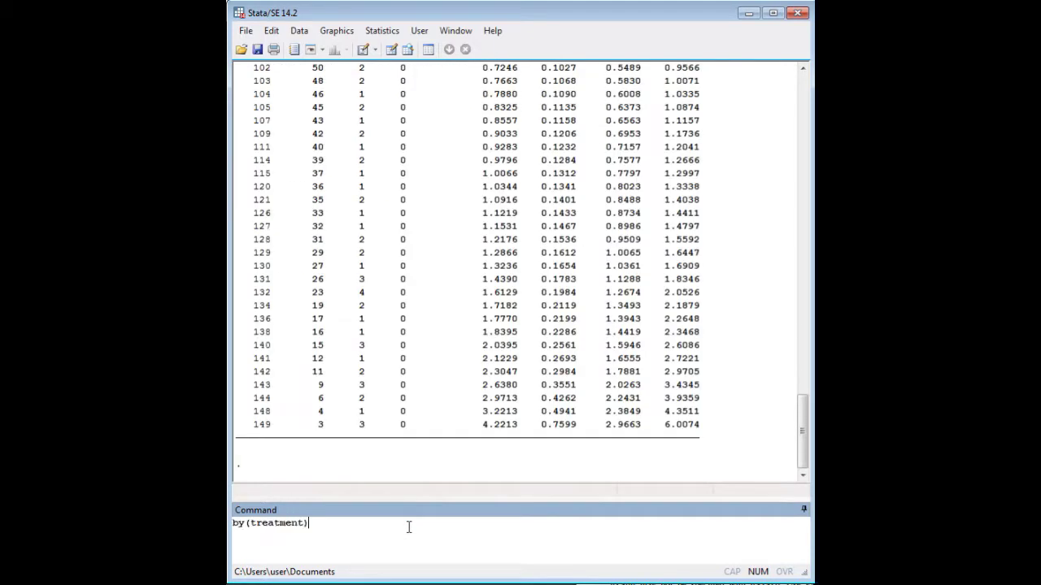
pyautogui.hotkey('ctrl', 'a')
pyautogui.press('Delete')
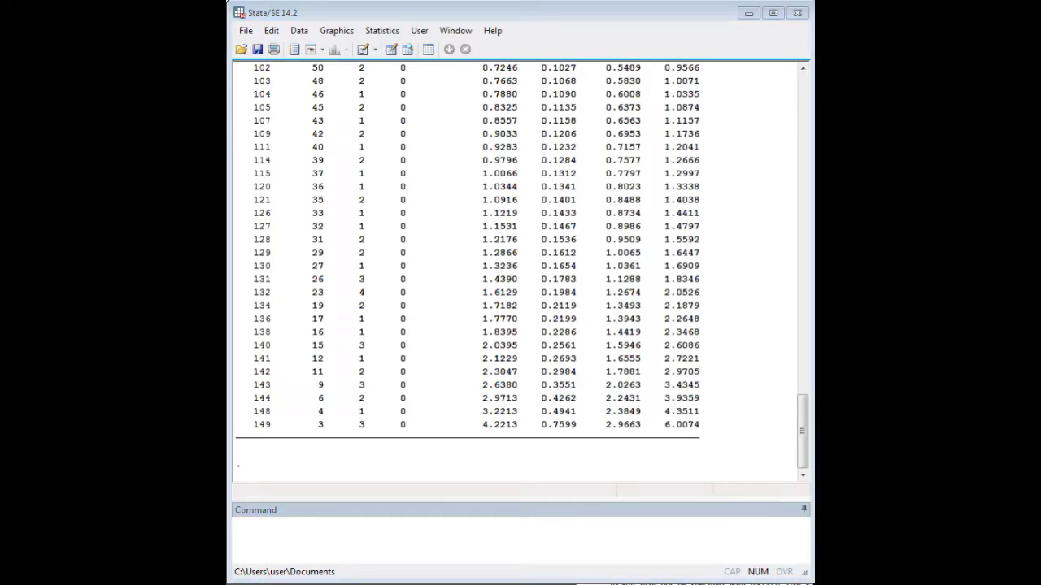
# Run sts list, by(treatment) cumhaz and scroll through the per-treatment tables
pyautogui.click(693, 533)
pyautogui.write('sts list, by(treatment) cumhaz')
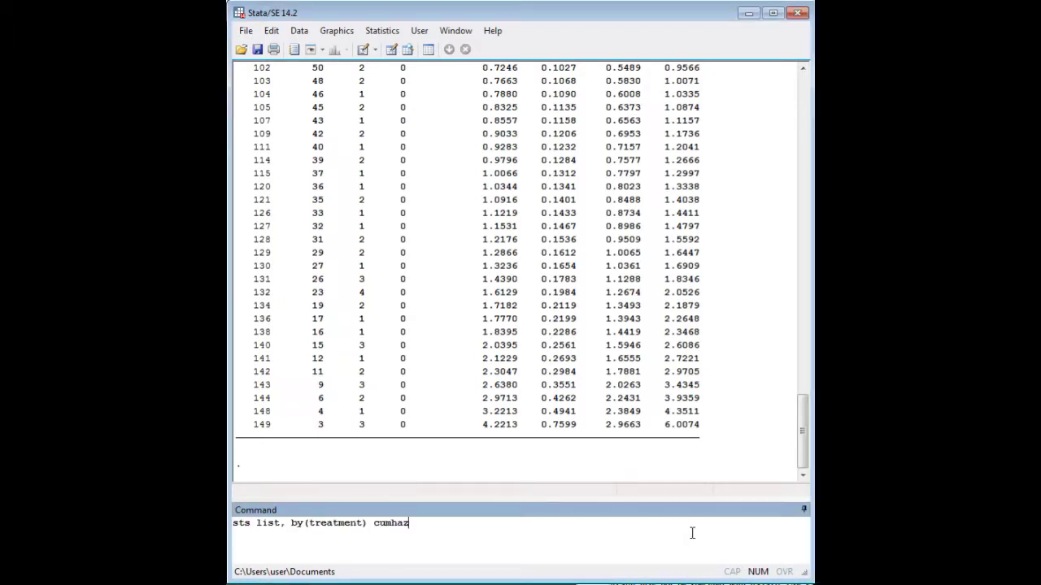
pyautogui.press('Return')
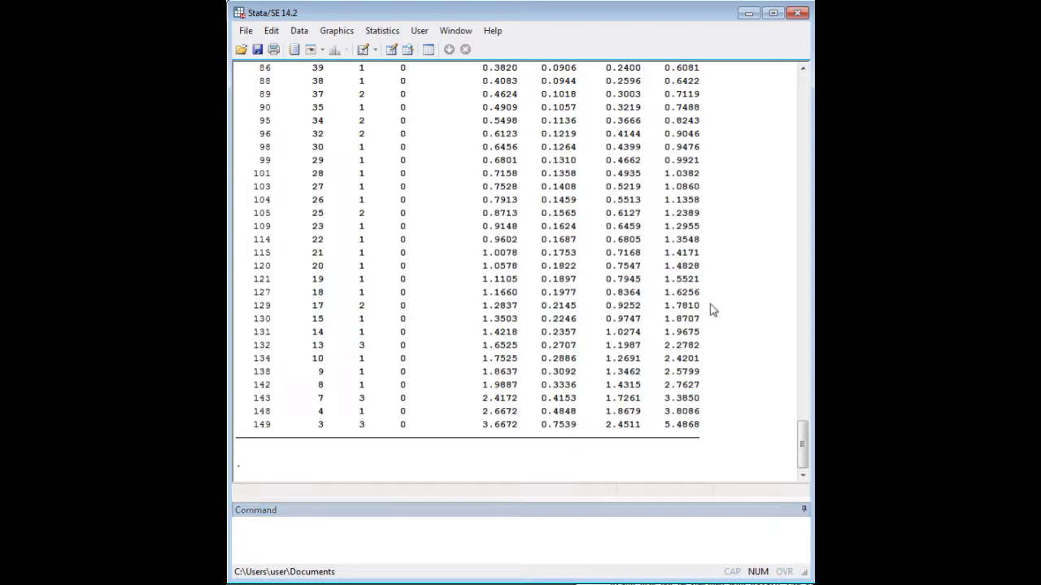
pyautogui.scroll(4, 711, 309)
pyautogui.scroll(9, 710, 309)
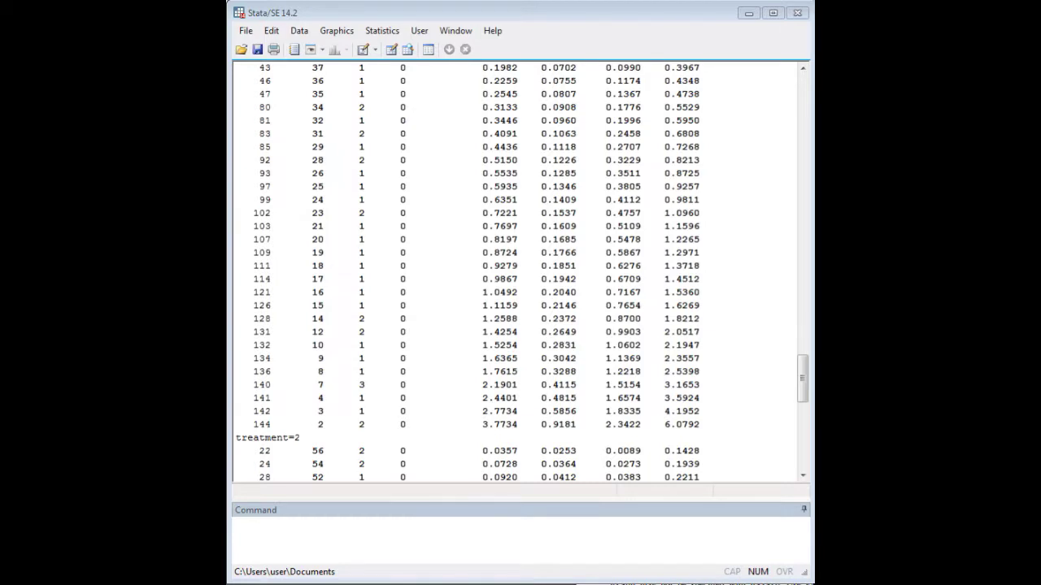
# Run sts graph, xlabel(0(5)150,alternate) by(treatment) ci cumhaz risktable(0(5)150,alternate), then minimize the graph
pyautogui.click(704, 527)
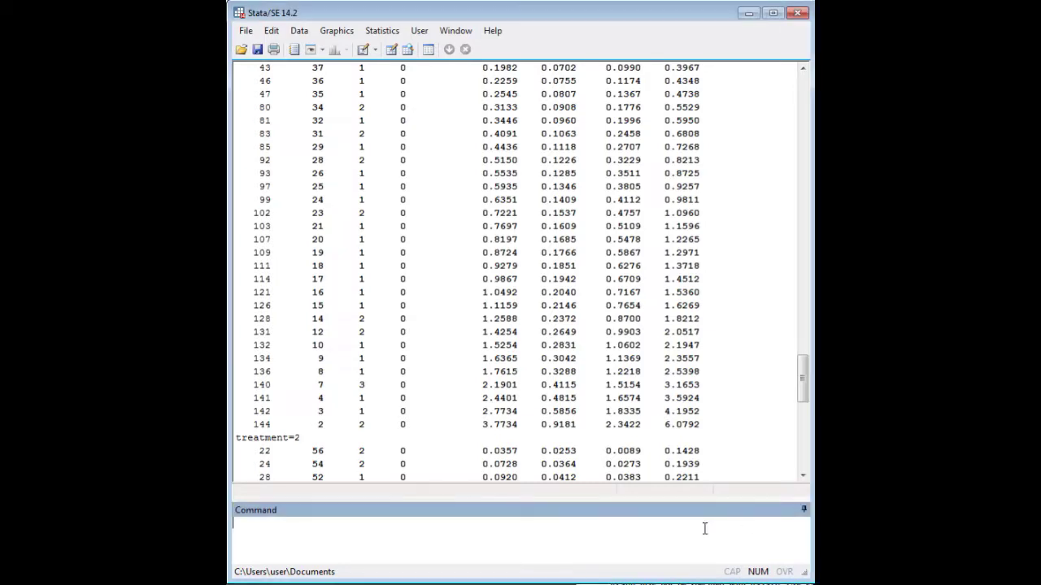
pyautogui.write('sts graph, xlabel(0(5)150,alternate) by (treatment) ci cumhaz risktable (0(5)150,alternate)')
pyautogui.press('Return')
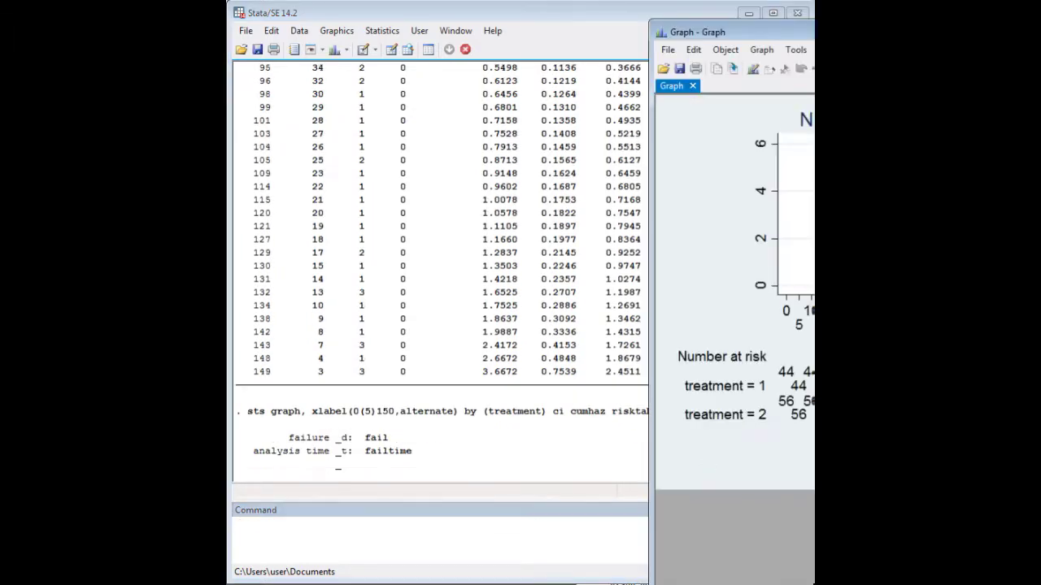
pyautogui.moveTo(732, 32); pyautogui.dragTo(552, 31)
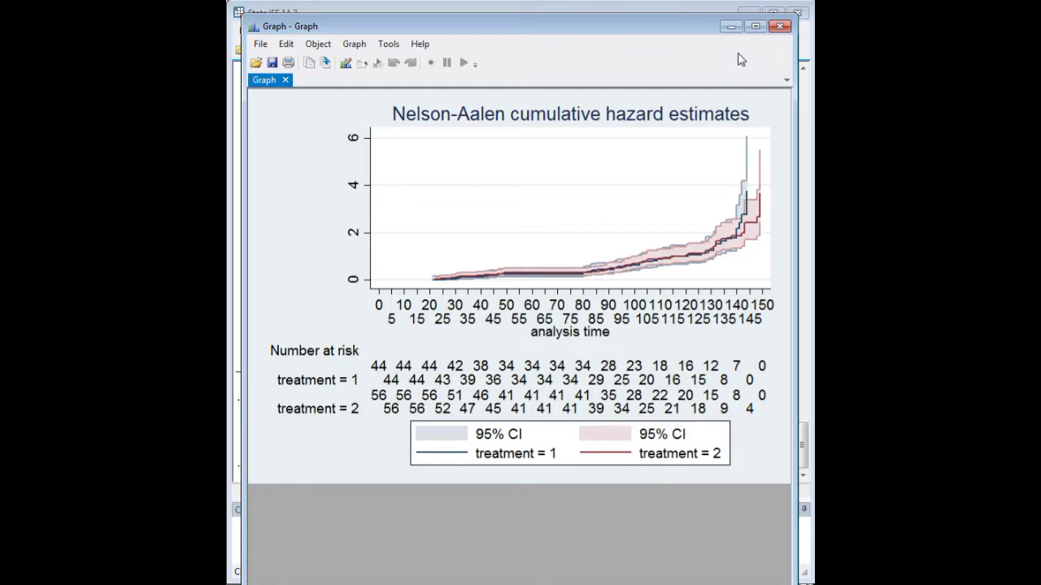
pyautogui.click(730, 27)
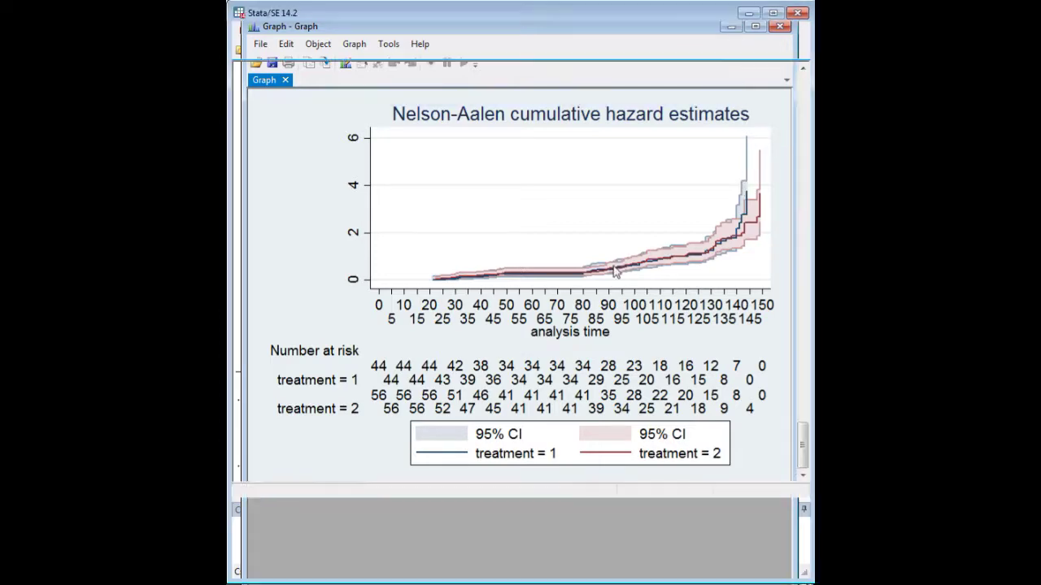
pyautogui.scroll(10, 553, 358)
pyautogui.scroll(10, 571, 337)
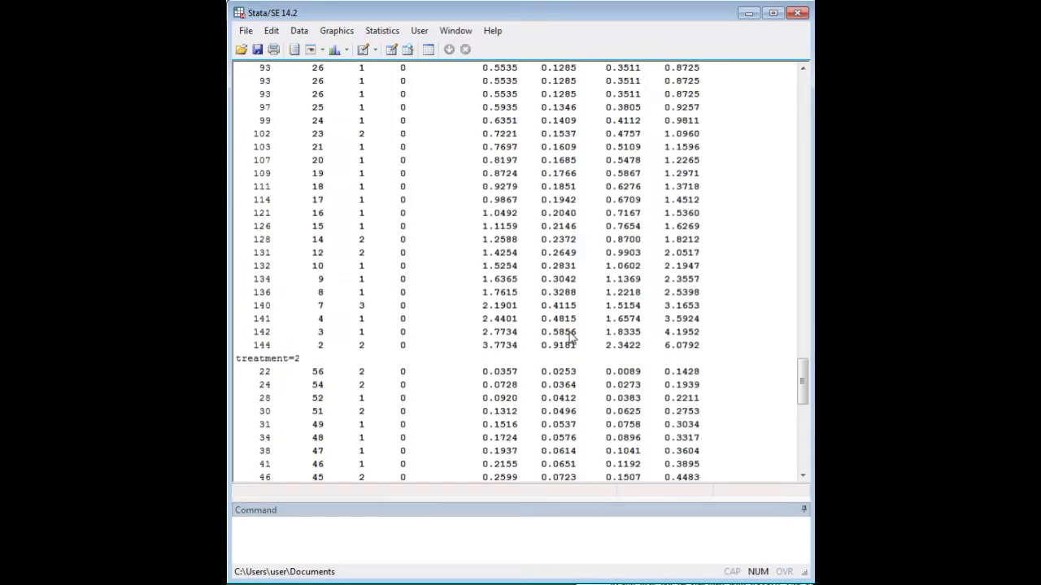
pyautogui.scroll(1, 572, 337)
pyautogui.scroll(-1, 543, 222)
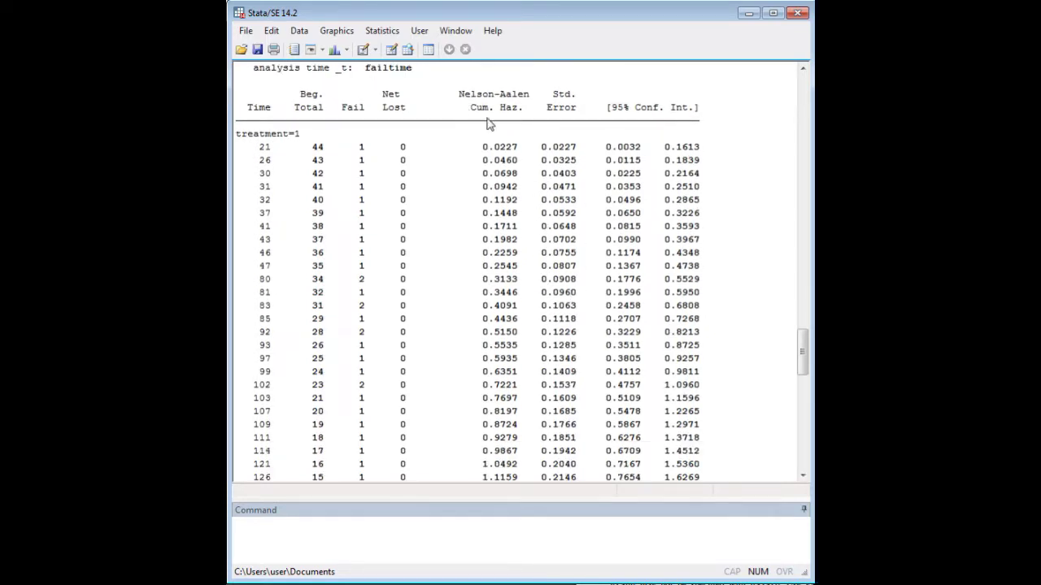
pyautogui.moveTo(481, 150); pyautogui.dragTo(493, 162)
pyautogui.scroll(-7, 496, 171)
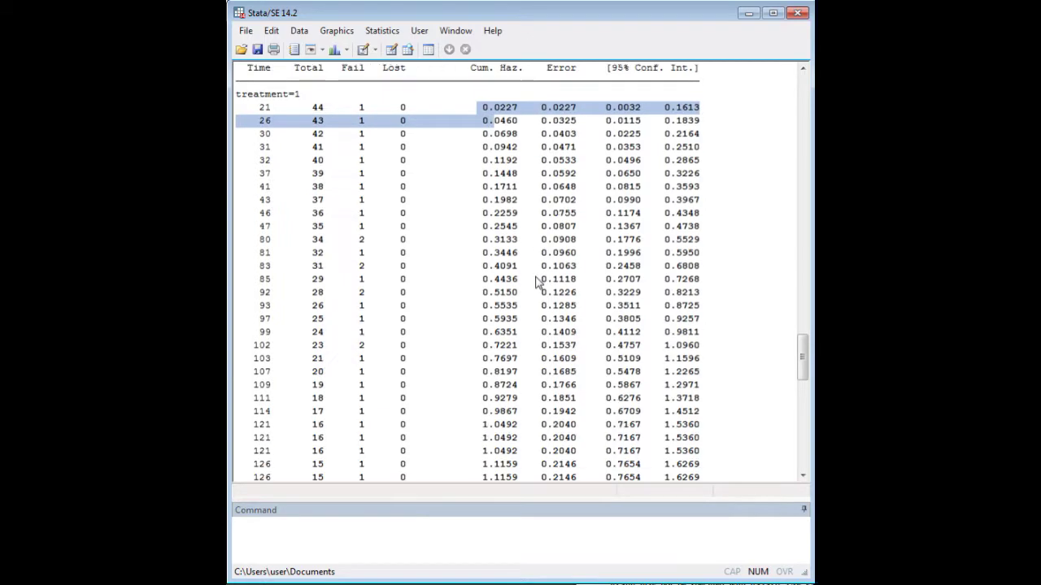
pyautogui.scroll(5, 523, 317)
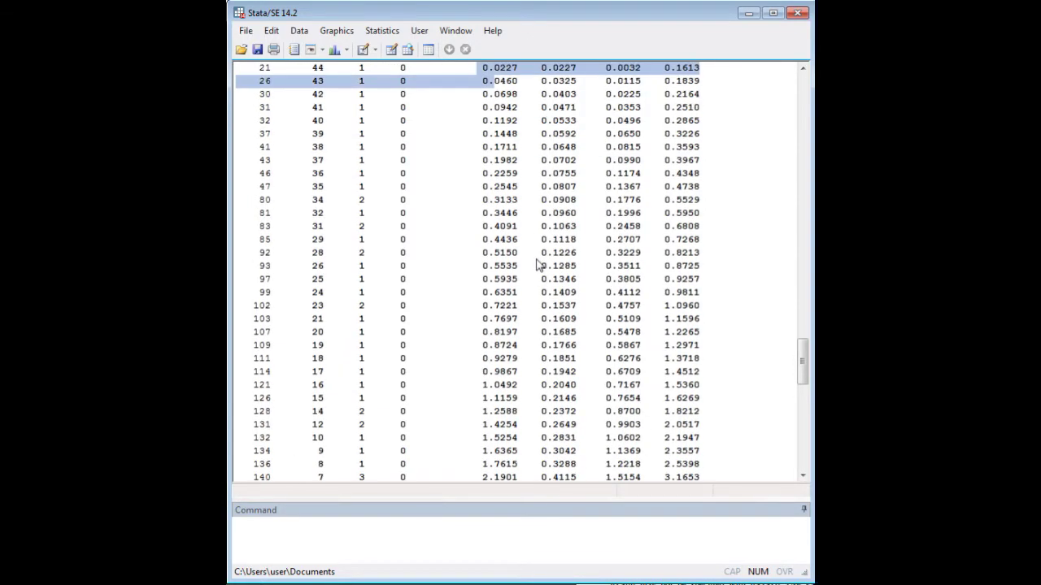
pyautogui.scroll(-2, 527, 305)
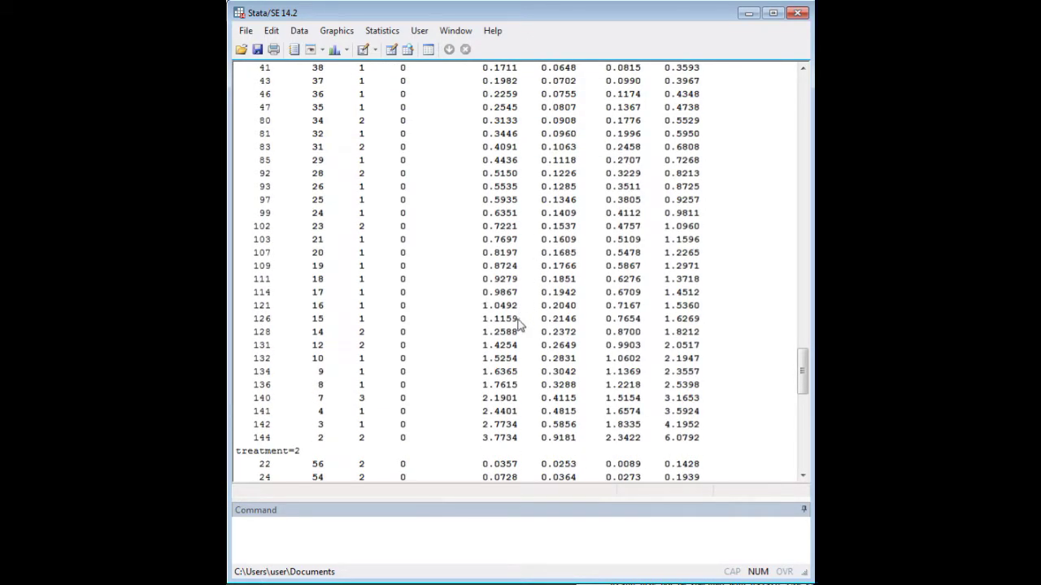
pyautogui.moveTo(524, 320); pyautogui.dragTo(477, 322)
pyautogui.moveTo(703, 318); pyautogui.dragTo(242, 323)
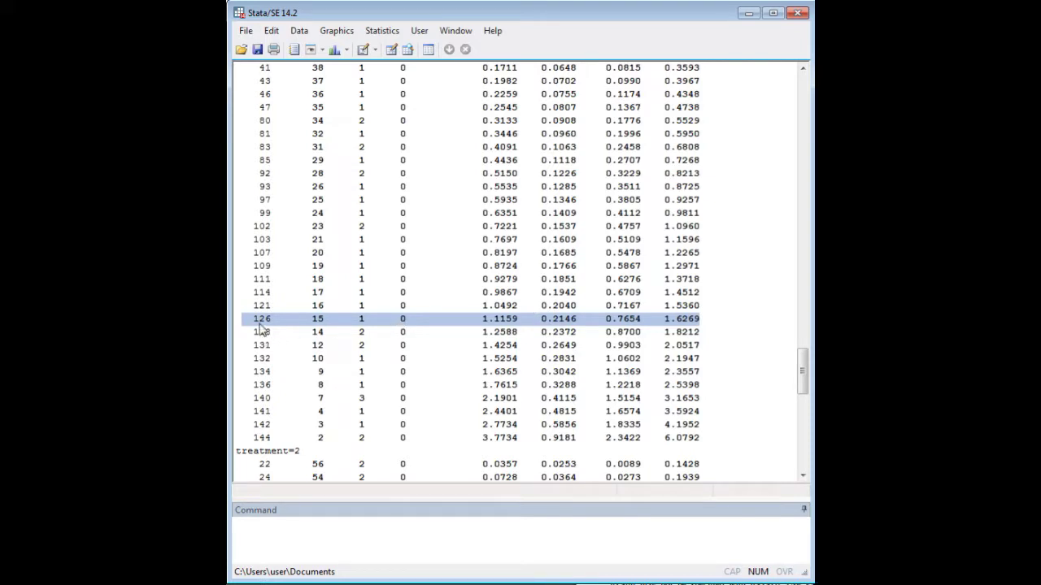
pyautogui.scroll(3, 335, 328)
pyautogui.scroll(-2, 357, 357)
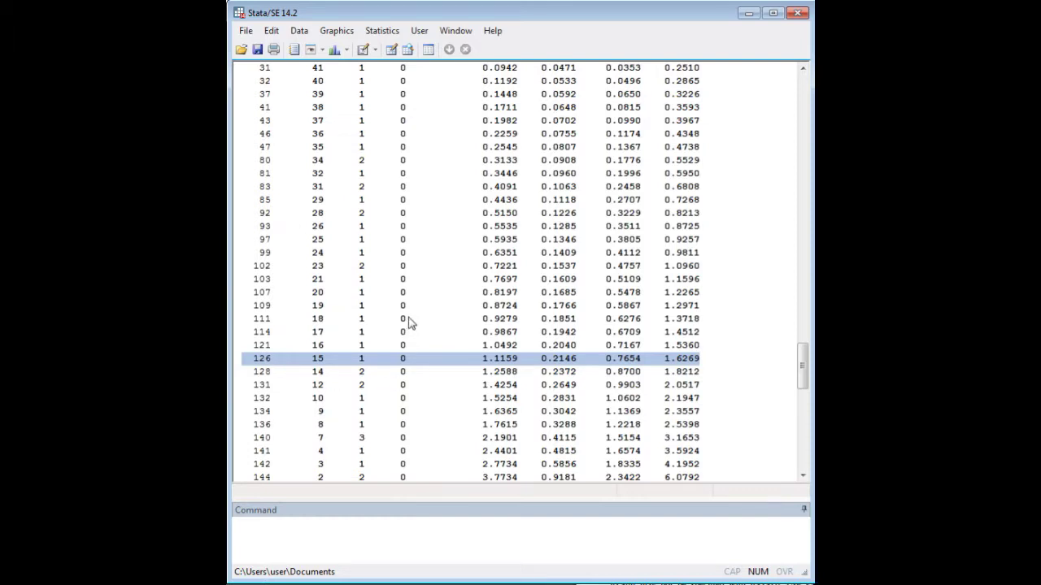
pyautogui.scroll(4, 413, 324)
pyautogui.scroll(-5, 488, 403)
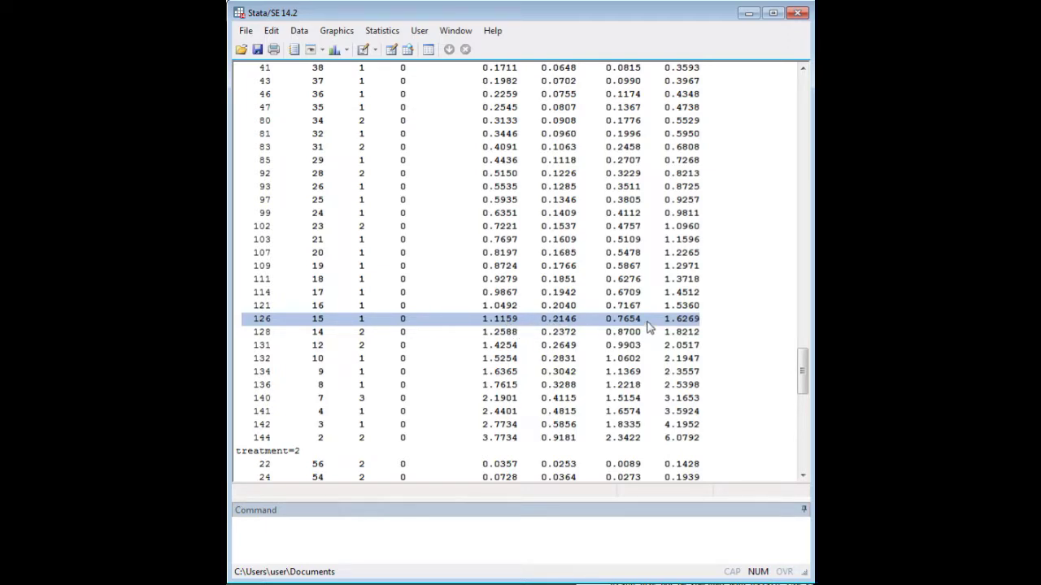
pyautogui.scroll(6, 649, 325)
pyautogui.scroll(-5, 648, 326)
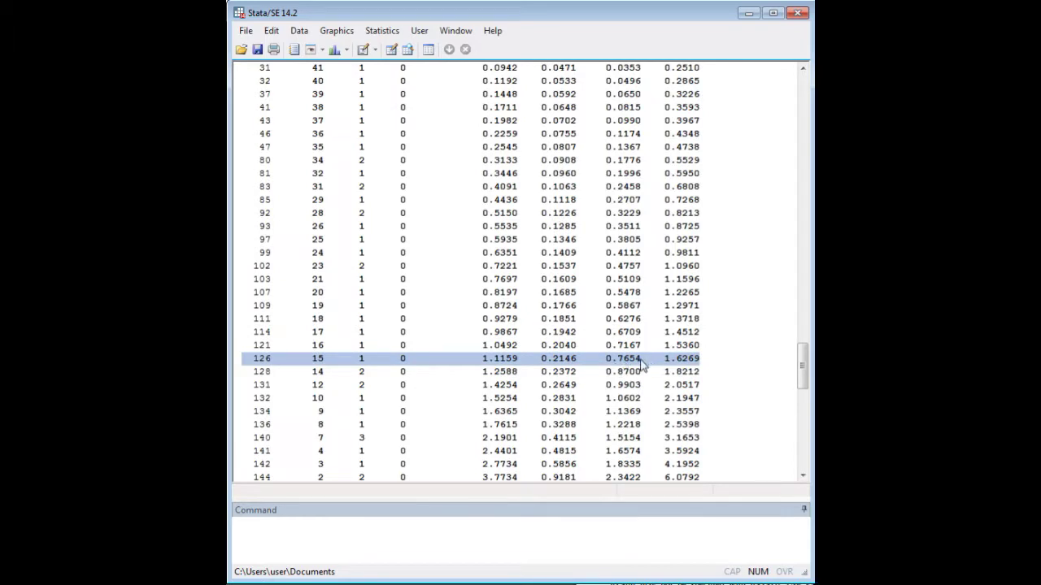
pyautogui.scroll(4, 525, 368)
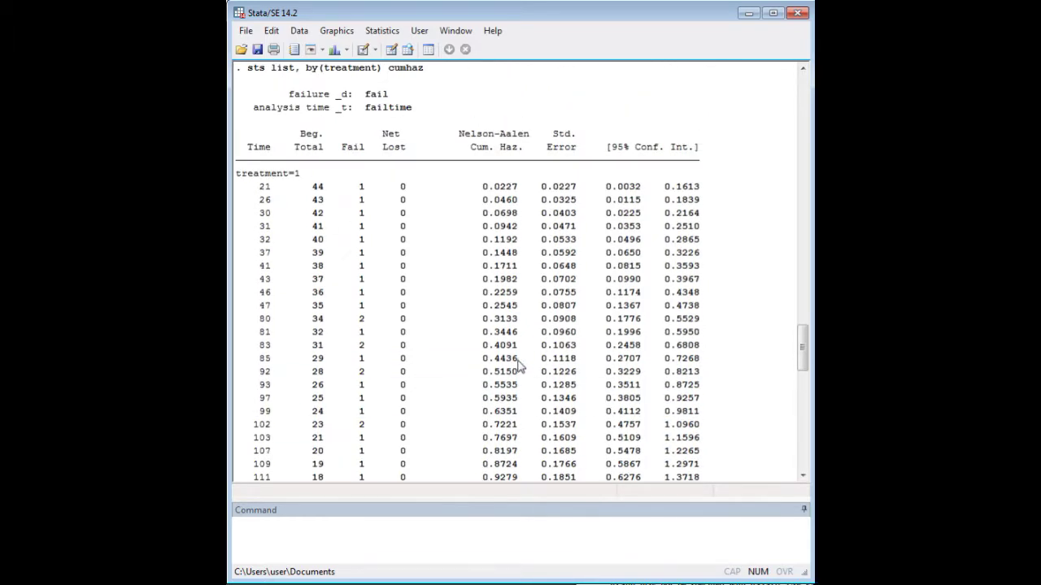
pyautogui.scroll(-2, 524, 374)
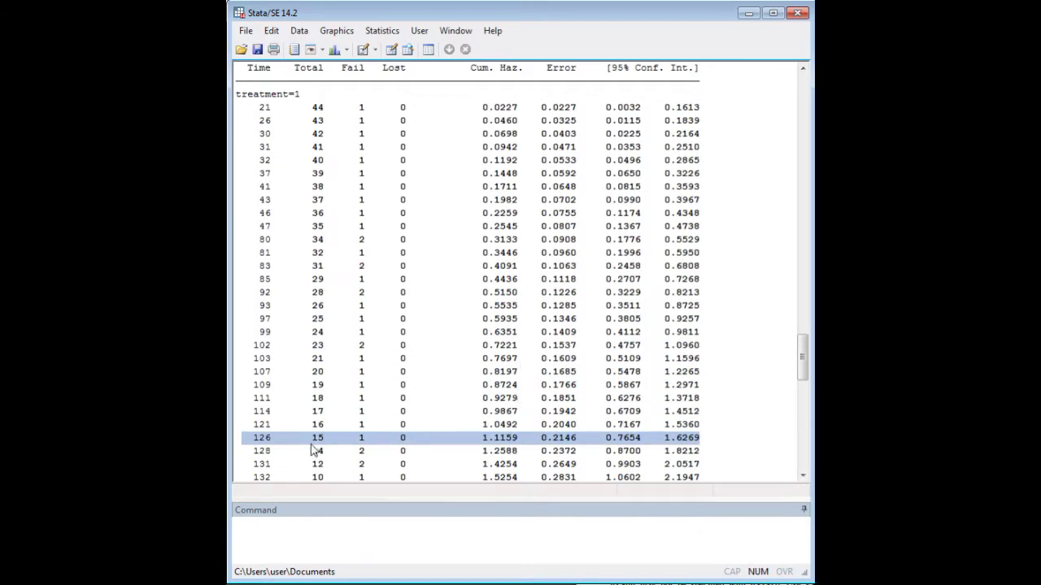
pyautogui.scroll(-10, 419, 378)
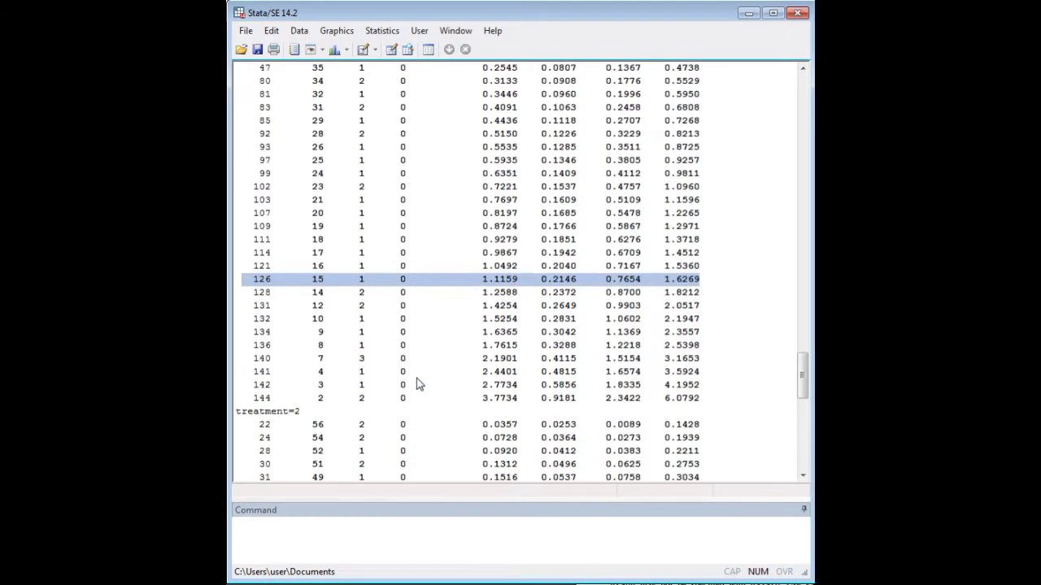
pyautogui.scroll(-5, 432, 373)
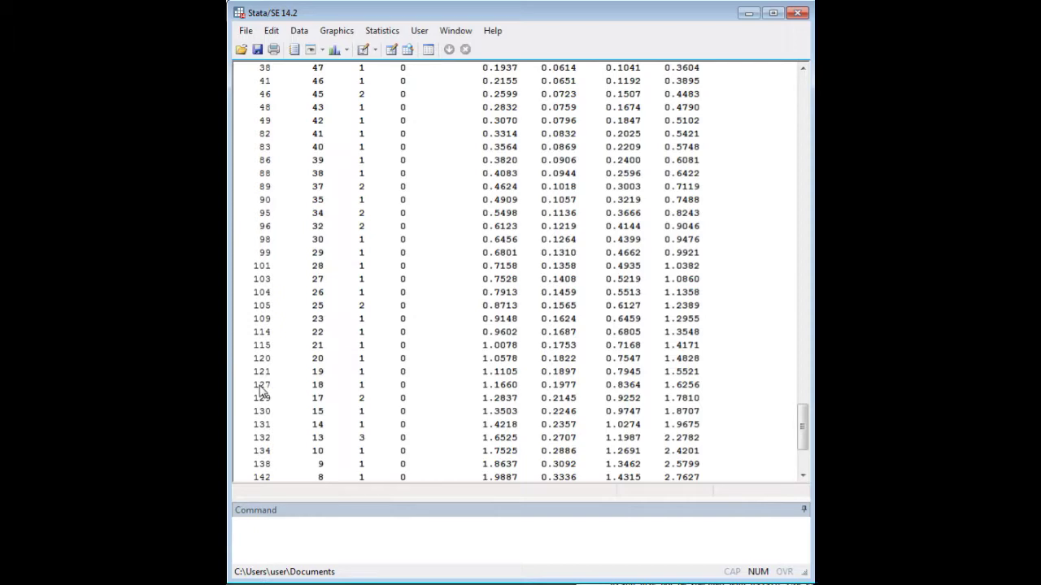
pyautogui.moveTo(259, 385); pyautogui.dragTo(711, 395)
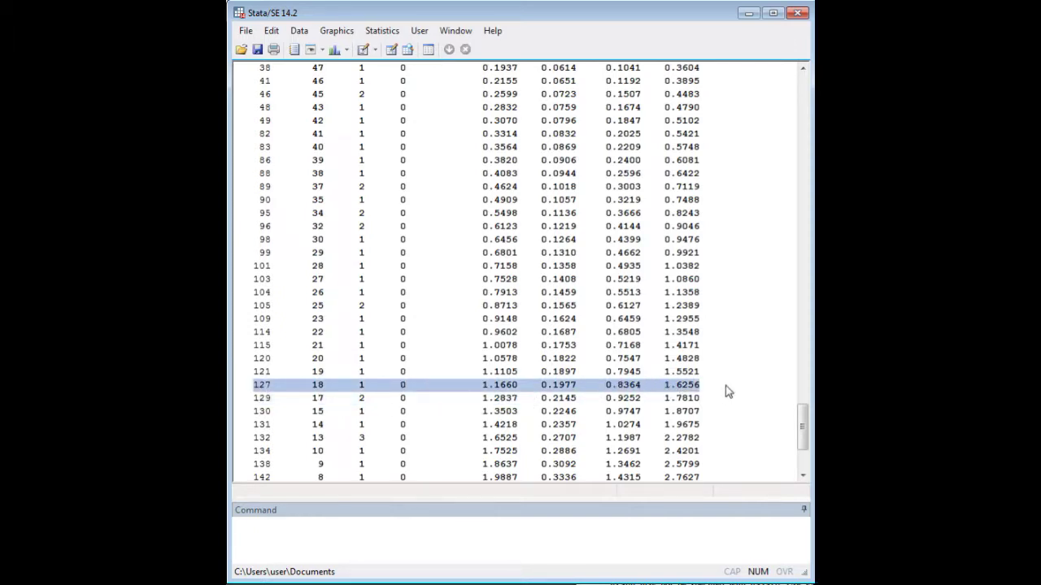
pyautogui.scroll(5, 516, 391)
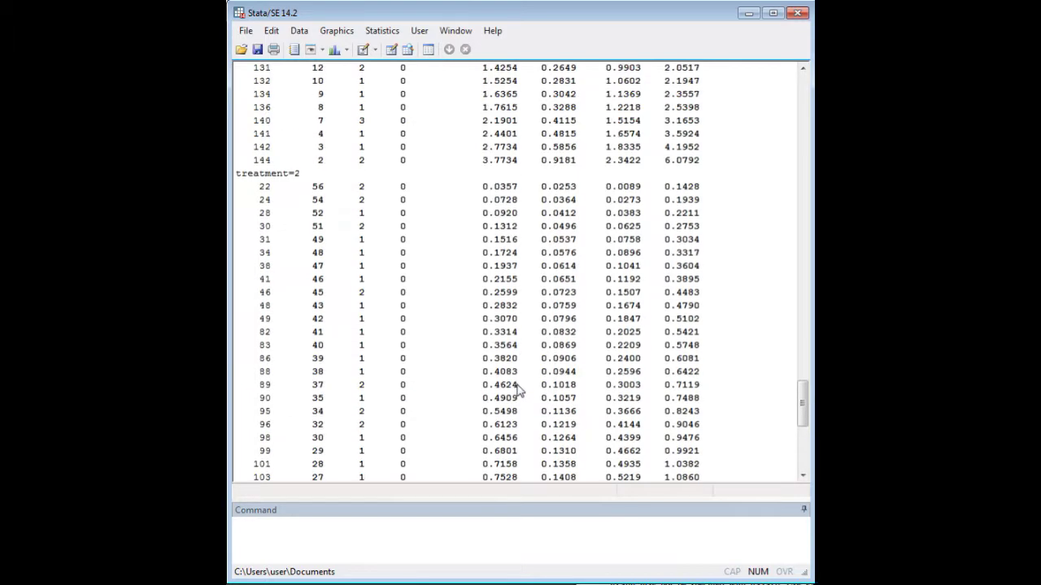
pyautogui.scroll(-8, 521, 389)
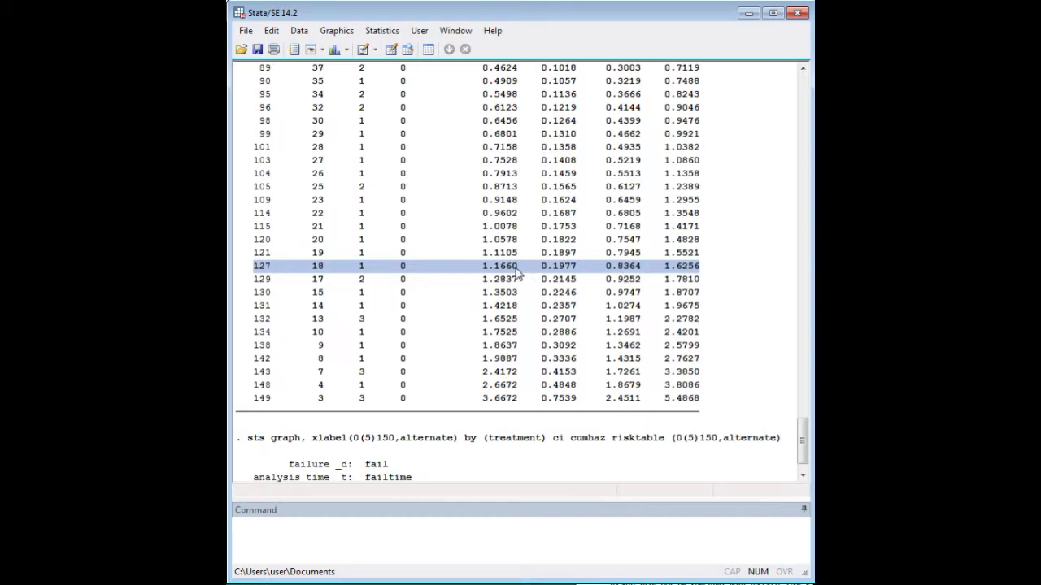
pyautogui.scroll(15, 521, 281)
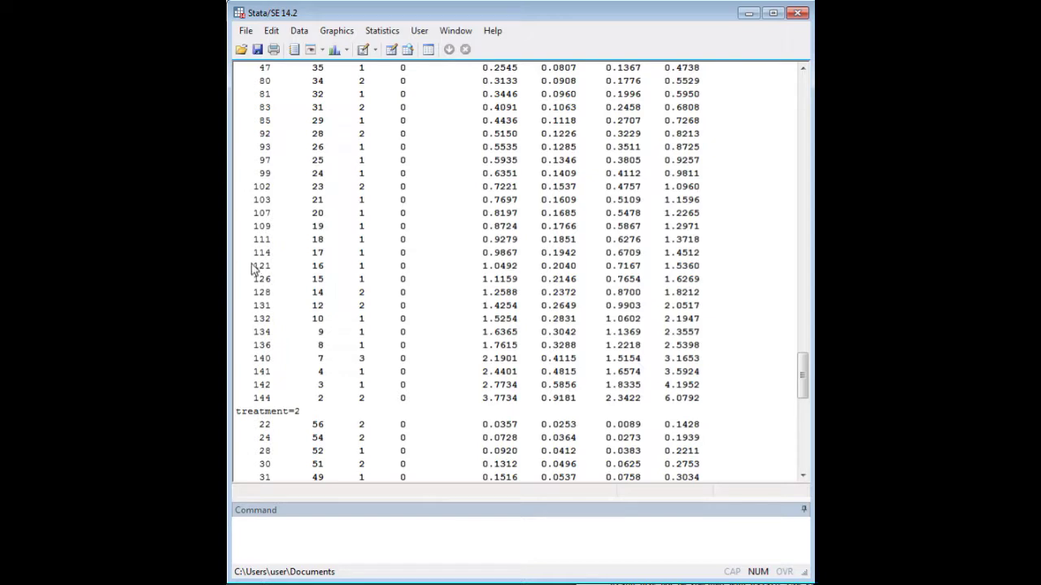
pyautogui.scroll(4, 300, 284)
pyautogui.scroll(-2, 337, 321)
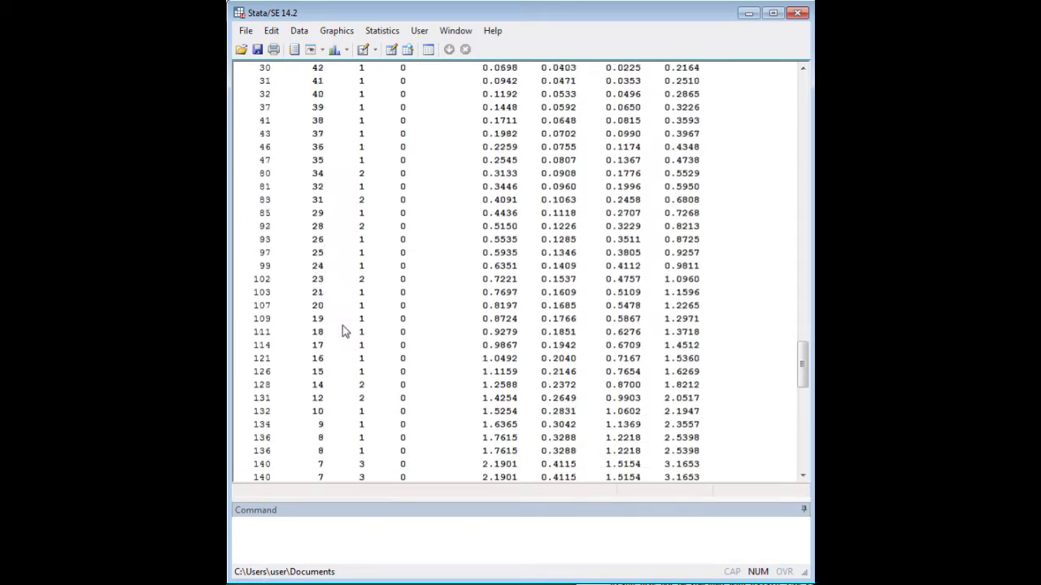
pyautogui.moveTo(251, 360); pyautogui.dragTo(717, 370)
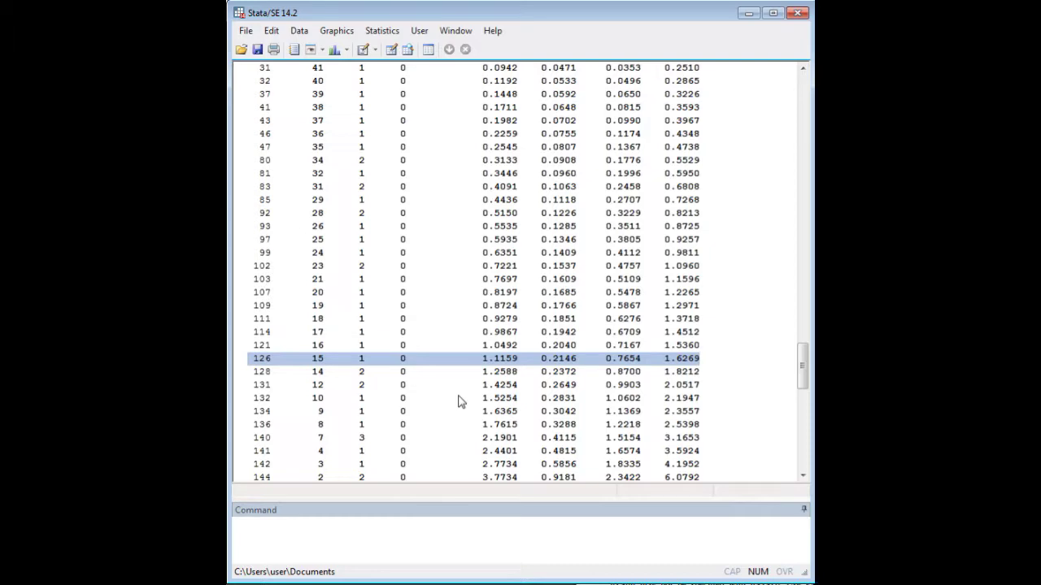
pyautogui.click(704, 199)
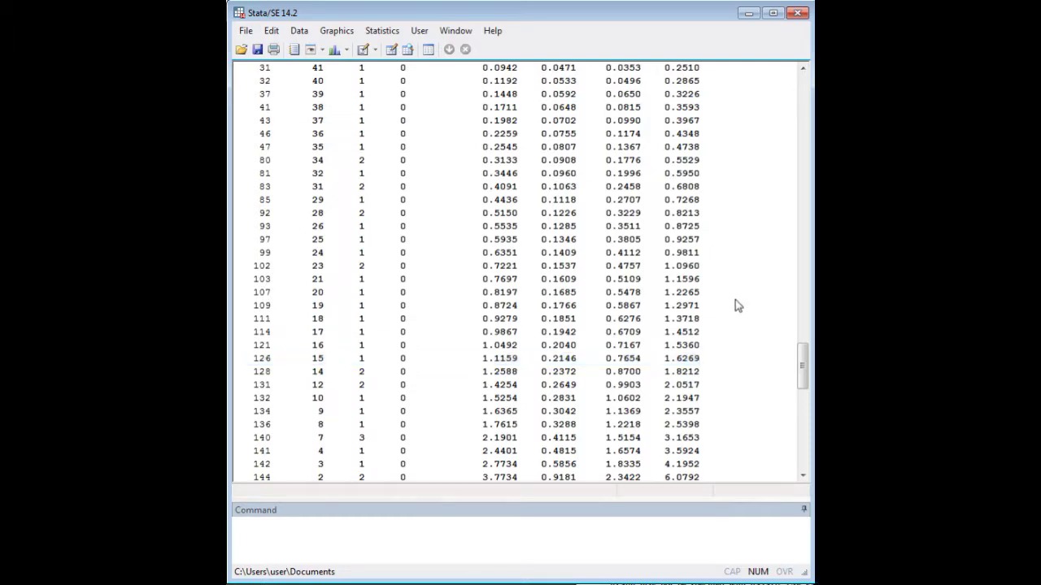
pyautogui.scroll(9, 734, 309)
pyautogui.scroll(18, 734, 319)
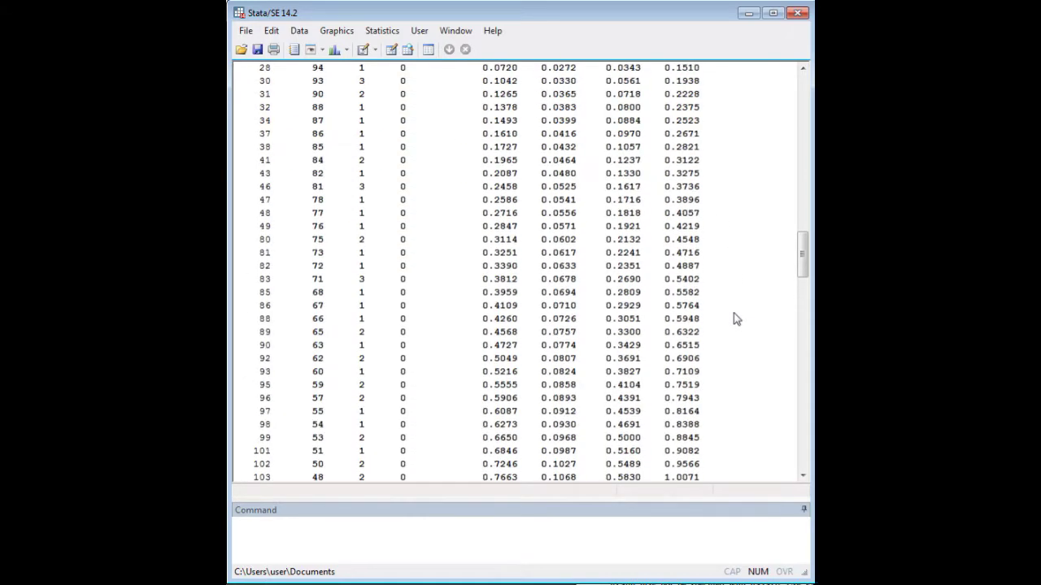
pyautogui.scroll(3, 729, 311)
pyautogui.scroll(-20, 728, 314)
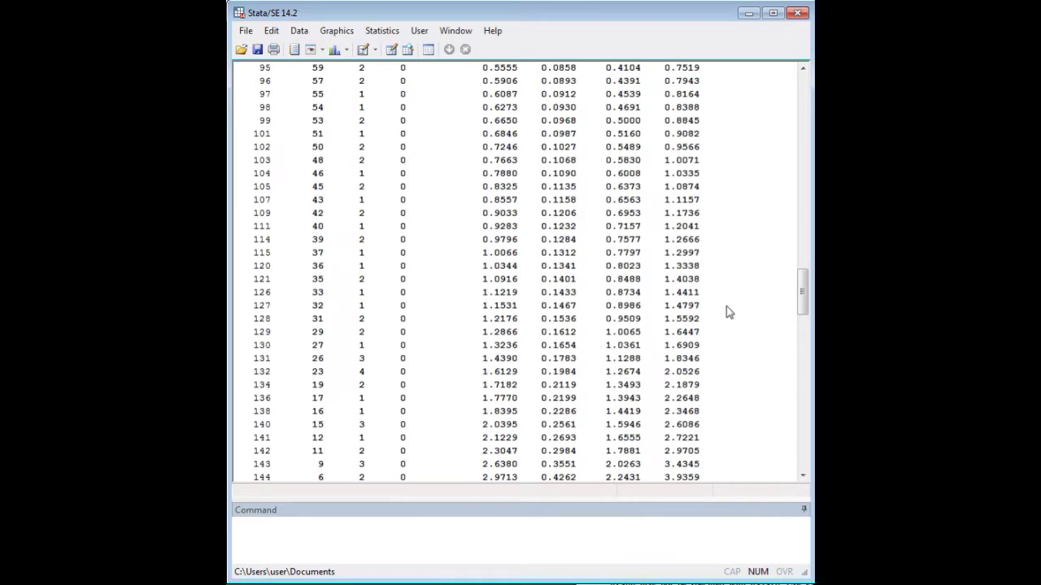
pyautogui.scroll(-15, 723, 317)
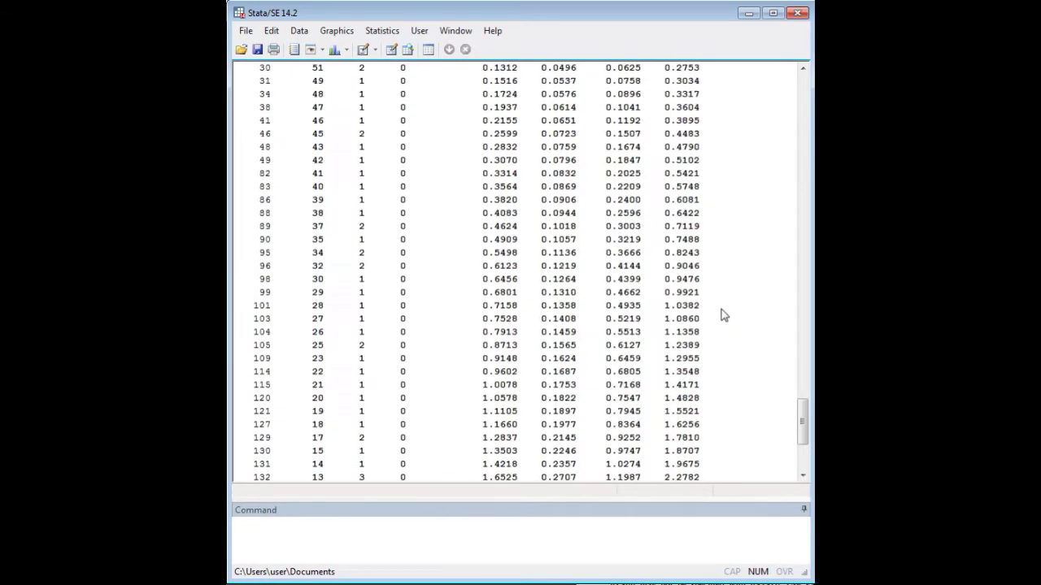
pyautogui.scroll(-1, 725, 325)
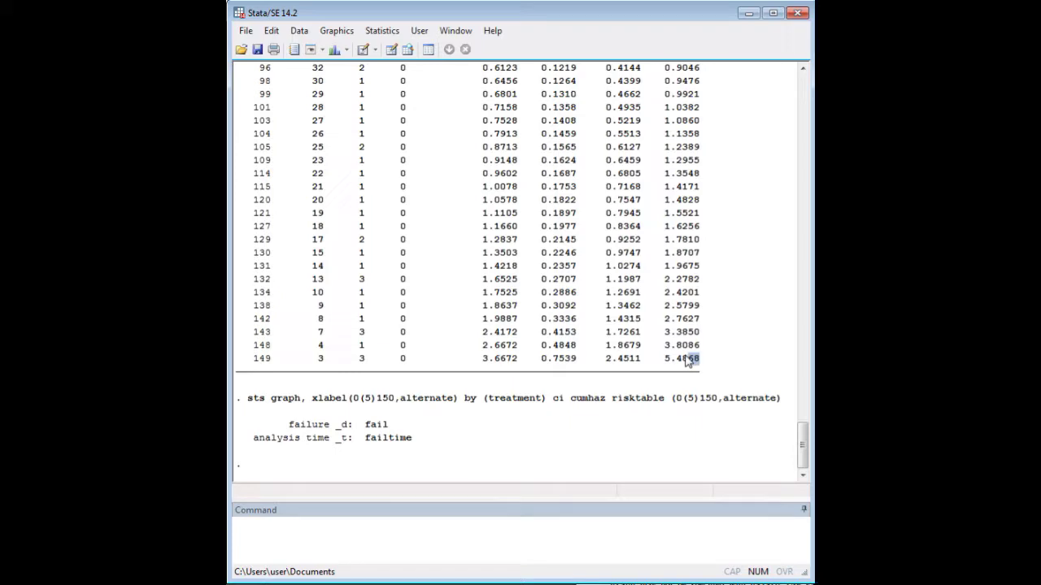
pyautogui.moveTo(693, 359); pyautogui.dragTo(244, 365)
pyautogui.scroll(9, 576, 305)
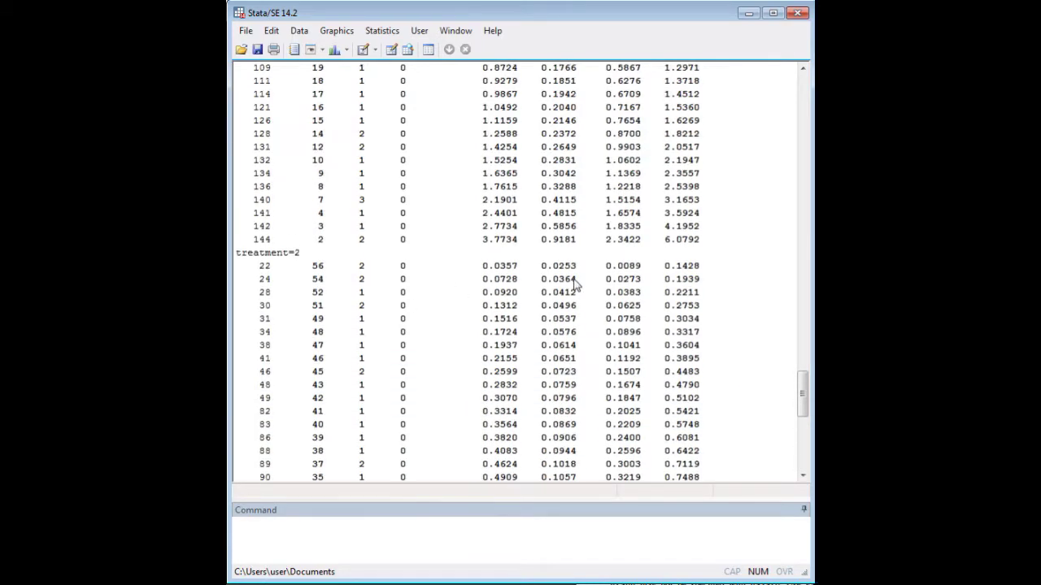
pyautogui.scroll(-9, 576, 305)
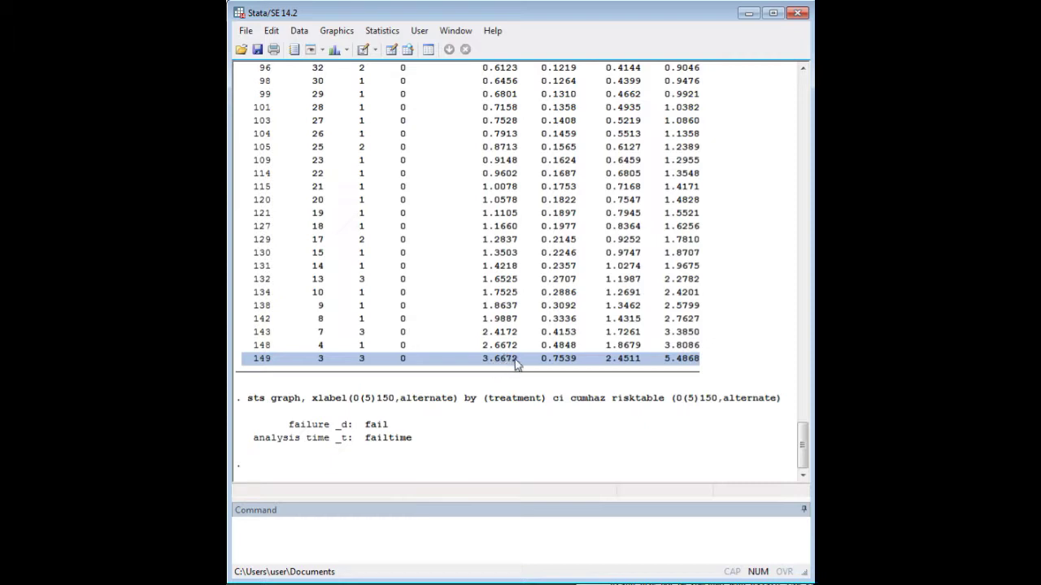
pyautogui.scroll(12, 517, 364)
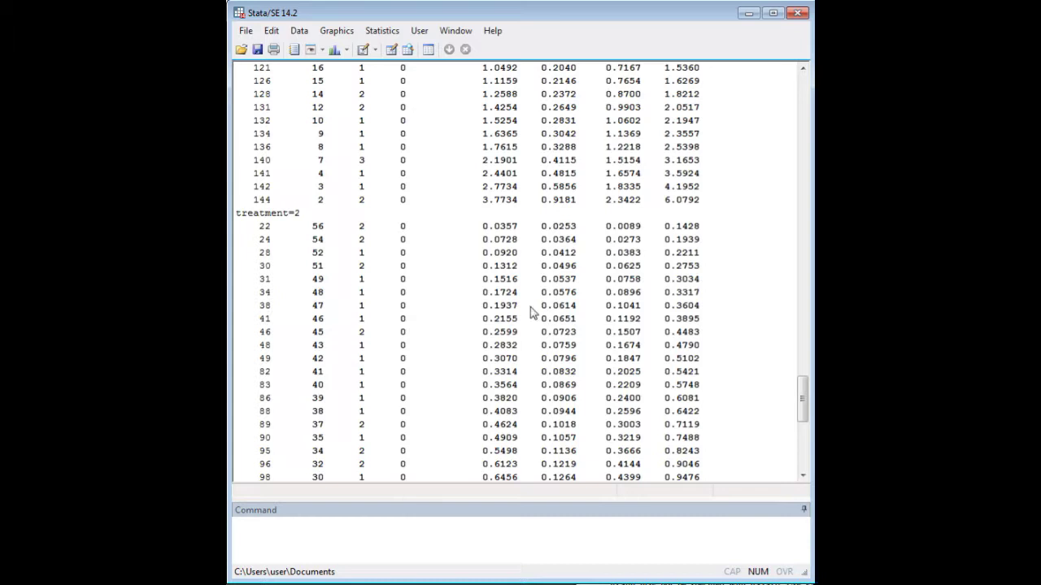
pyautogui.scroll(-10, 527, 294)
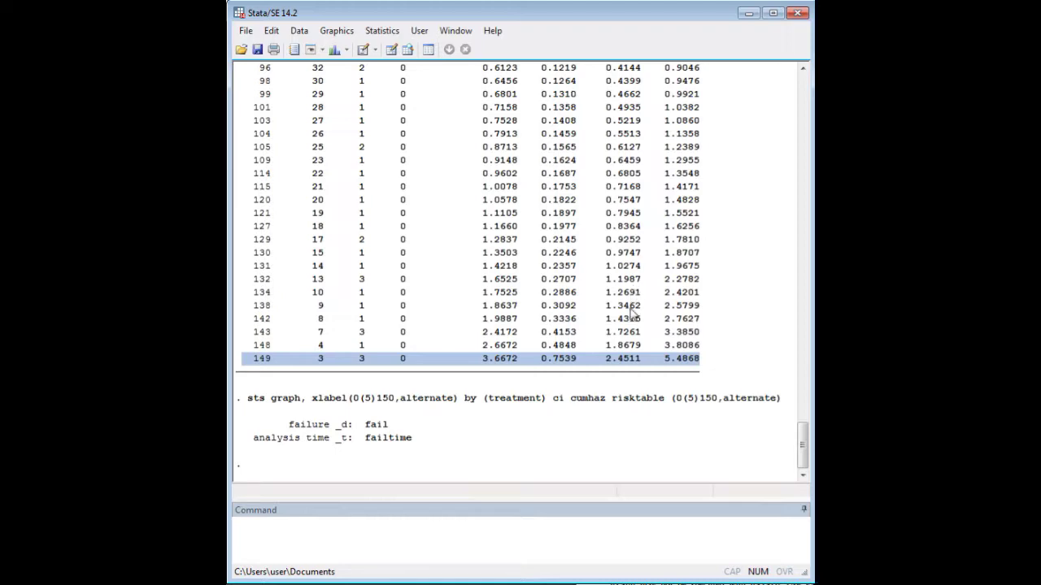
pyautogui.scroll(20, 604, 305)
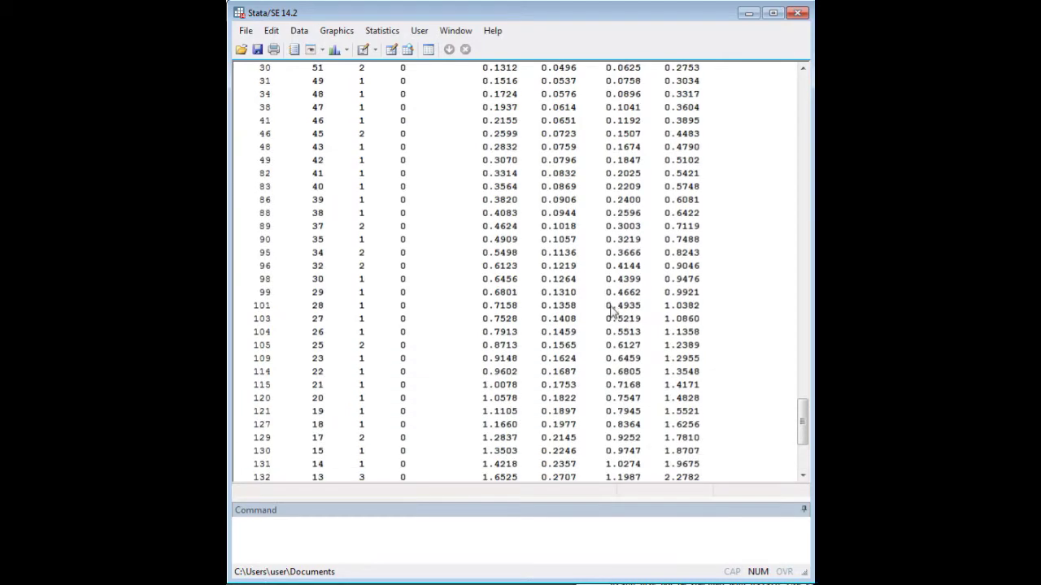
pyautogui.scroll(-5, 488, 305)
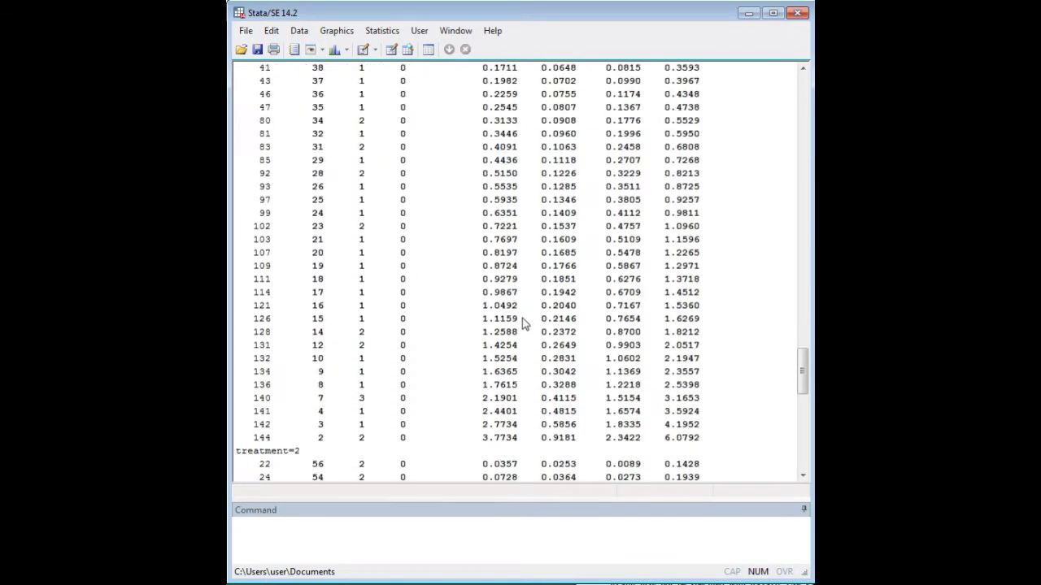
pyautogui.scroll(9, 537, 334)
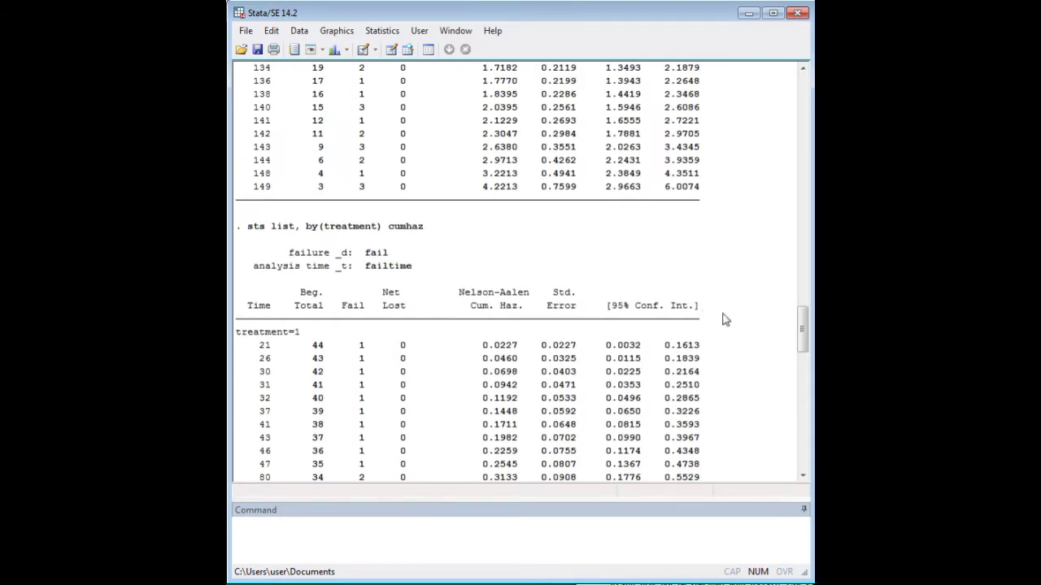
pyautogui.moveTo(804, 331); pyautogui.dragTo(779, 185)
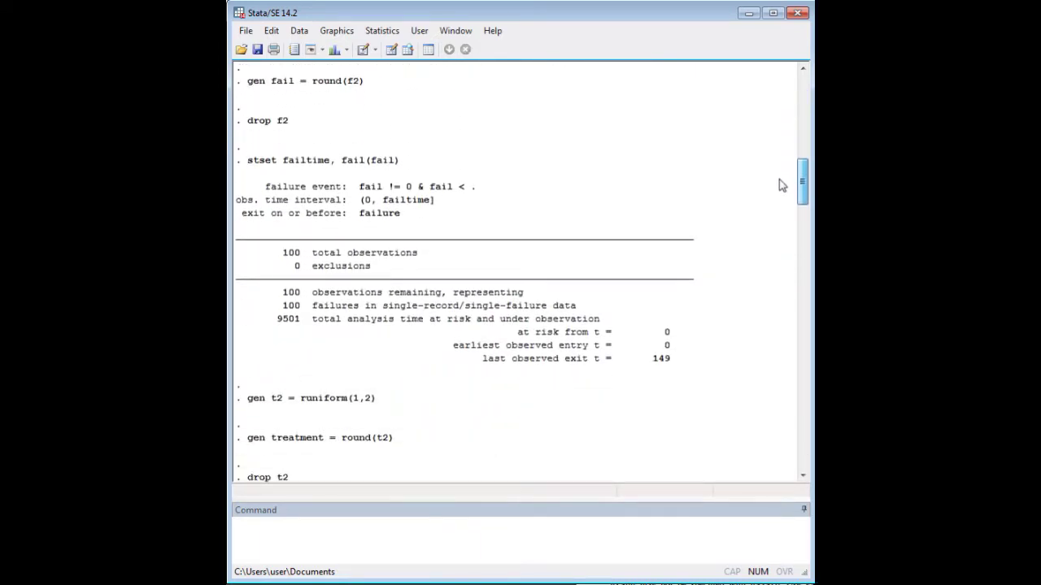
pyautogui.moveTo(398, 161); pyautogui.dragTo(250, 165)
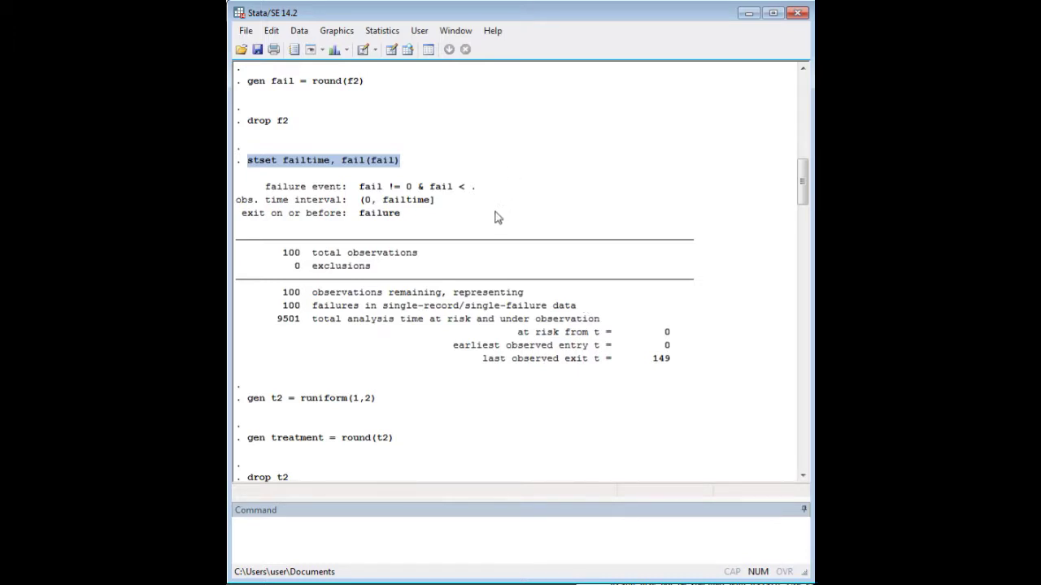
pyautogui.click(330, 164)
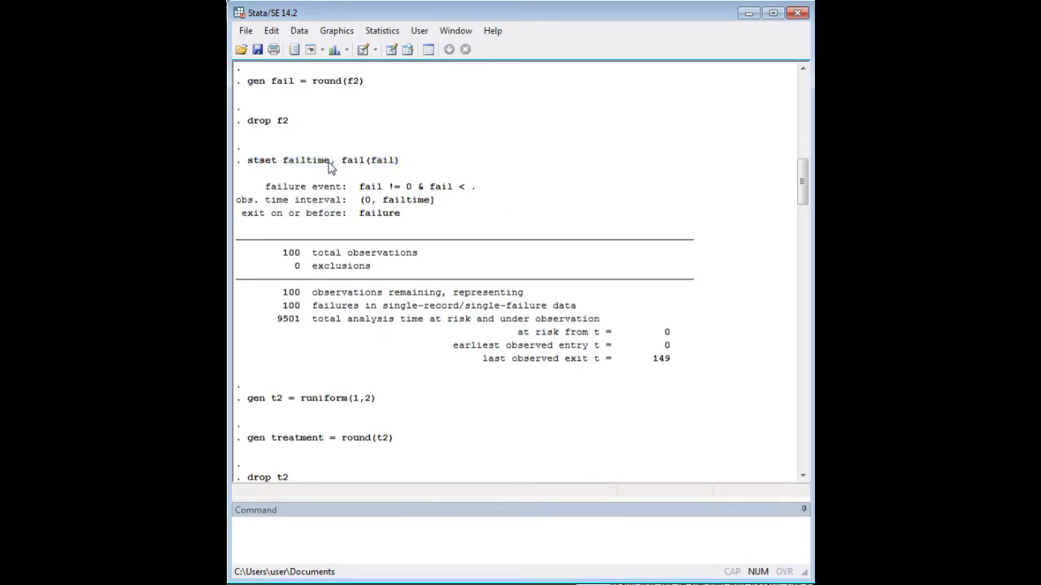
pyautogui.moveTo(330, 164); pyautogui.dragTo(285, 166)
pyautogui.click(376, 161)
pyautogui.moveTo(341, 161); pyautogui.dragTo(251, 168)
pyautogui.click(416, 327)
pyautogui.scroll(-4, 422, 346)
pyautogui.scroll(-5, 421, 346)
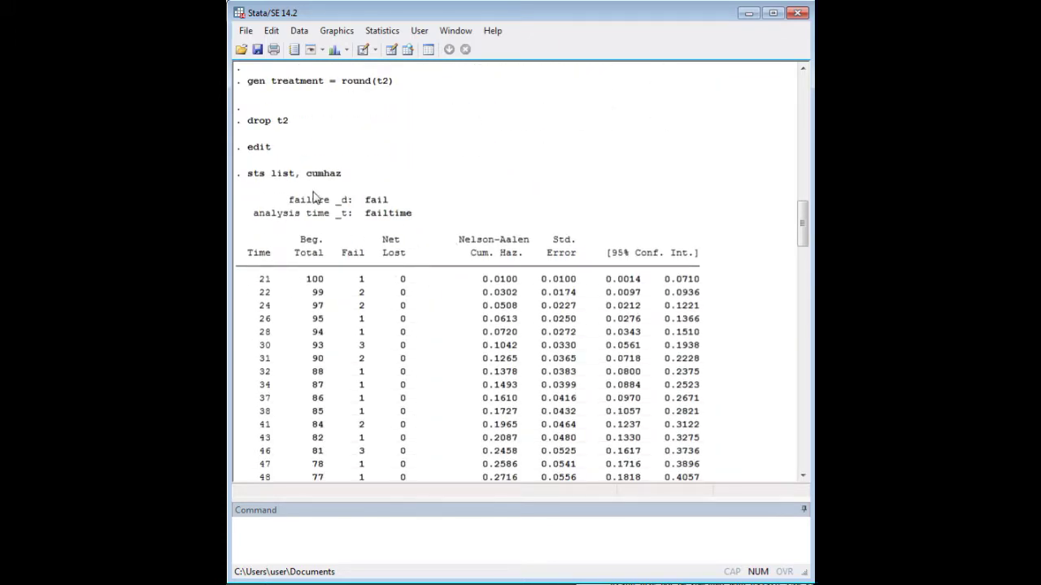
pyautogui.moveTo(294, 178); pyautogui.dragTo(247, 180)
pyautogui.moveTo(344, 178); pyautogui.dragTo(308, 181)
pyautogui.scroll(-5, 505, 318)
pyautogui.scroll(-15, 541, 276)
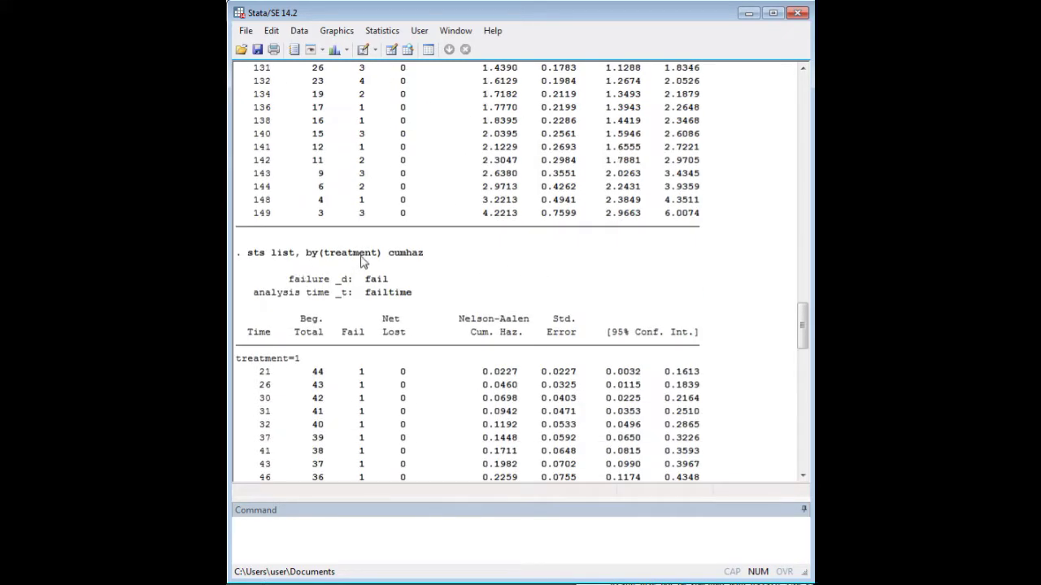
pyautogui.moveTo(381, 254); pyautogui.dragTo(322, 264)
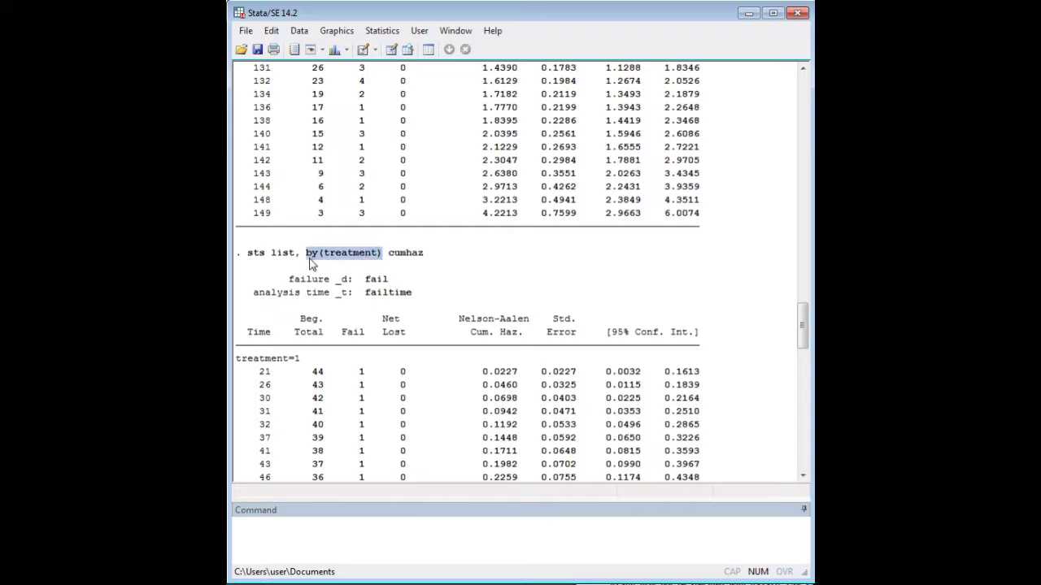
pyautogui.moveTo(428, 258); pyautogui.dragTo(400, 256)
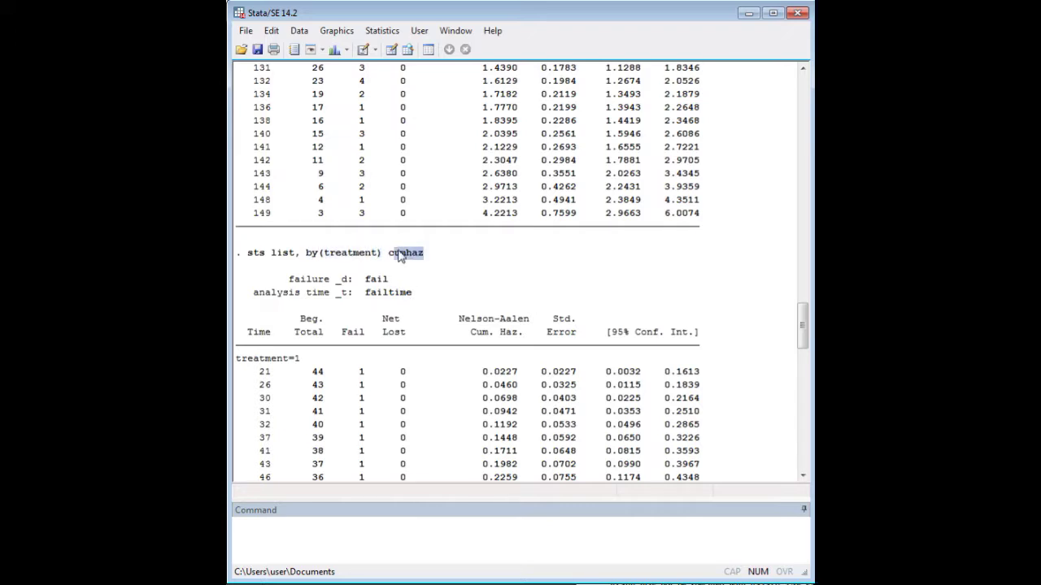
pyautogui.click(429, 317)
pyautogui.scroll(-3, 390, 330)
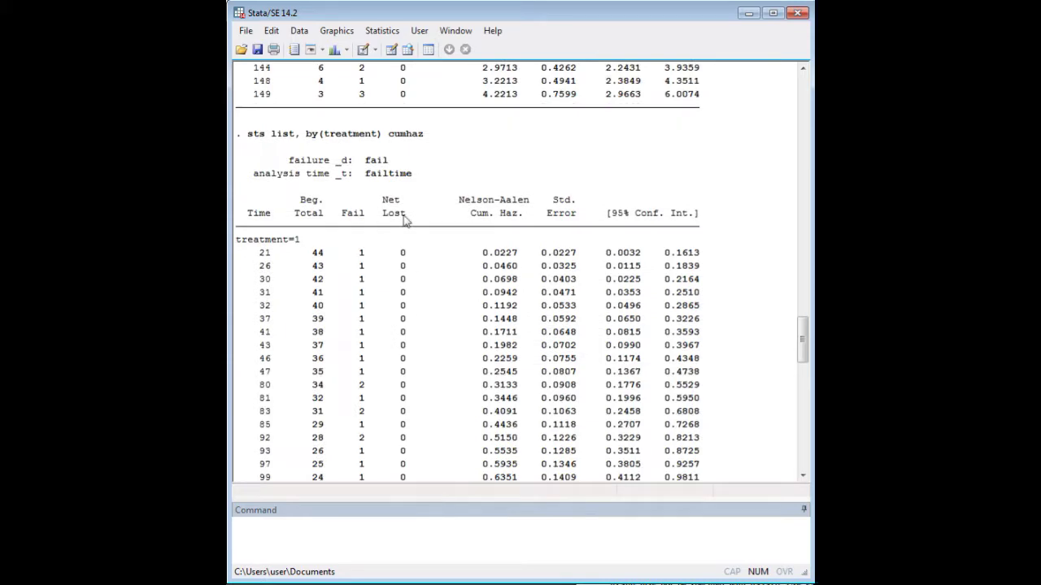
pyautogui.scroll(-9, 447, 272)
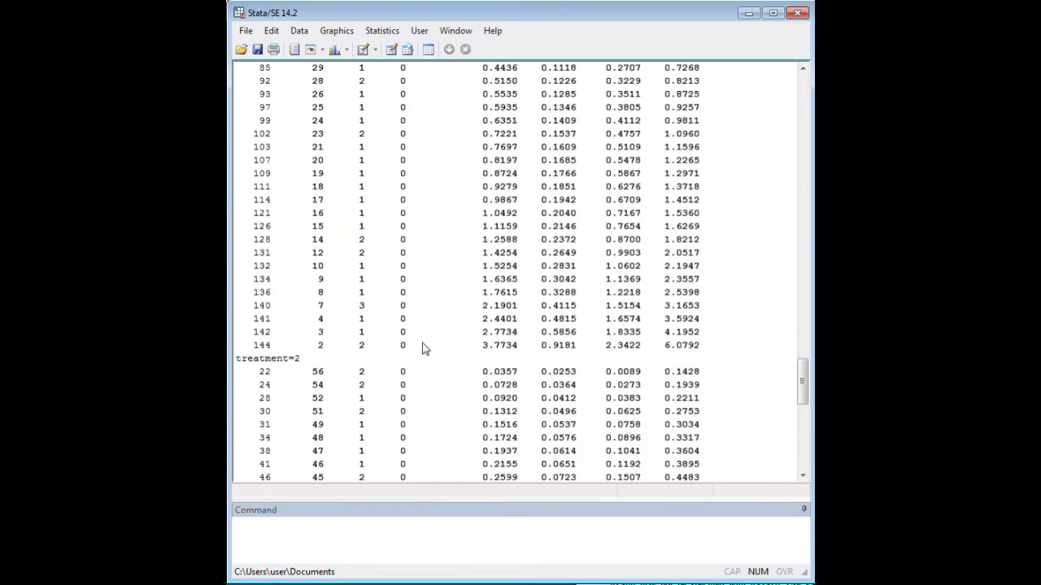
pyautogui.scroll(-5, 476, 276)
pyautogui.scroll(11, 491, 260)
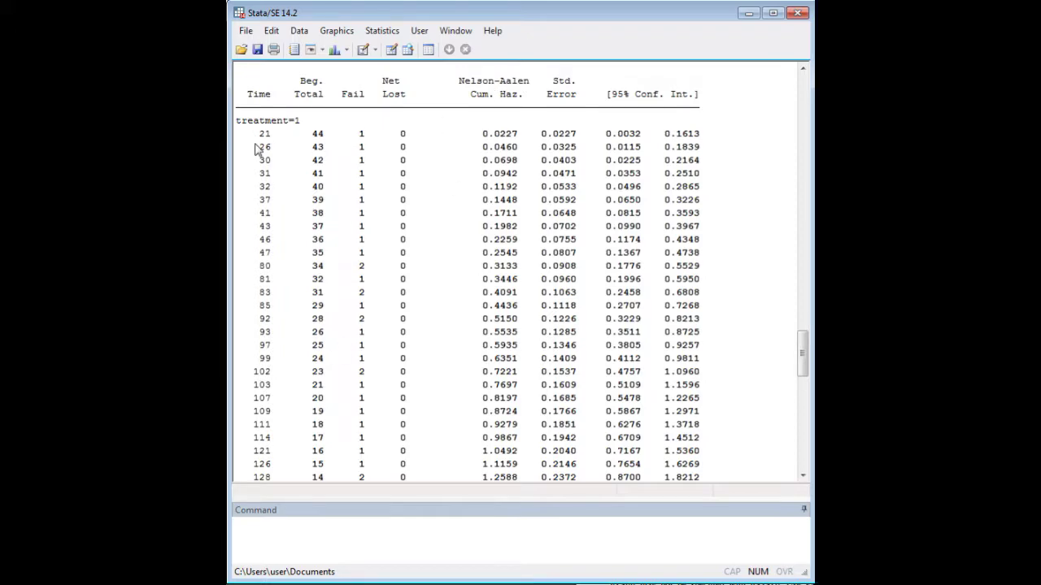
pyautogui.scroll(-20, 350, 292)
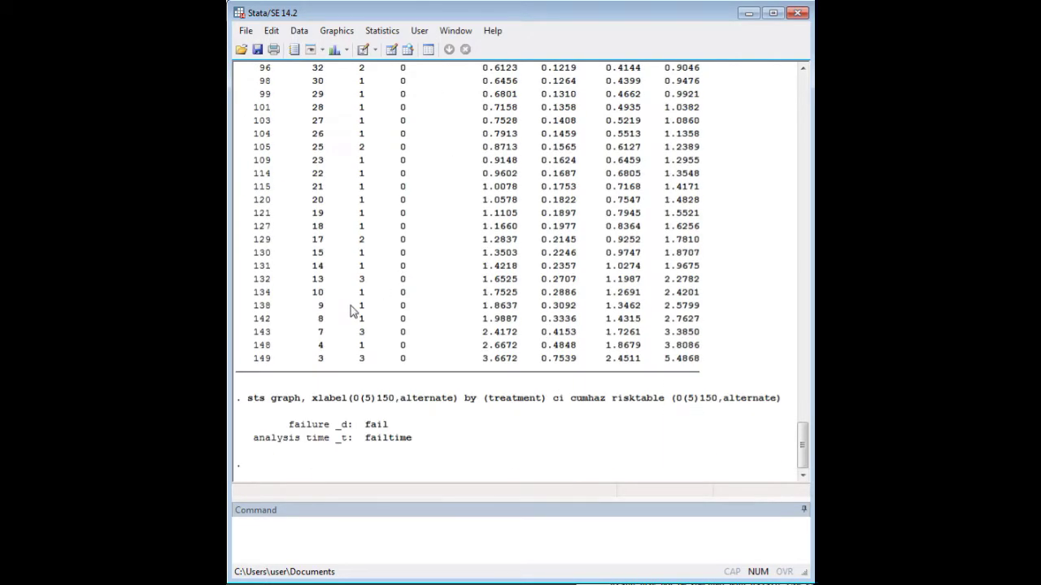
pyautogui.moveTo(782, 398); pyautogui.dragTo(720, 398)
# Highlight the sts graph command and its xlabel(0(5)150,alternate) step, then restore the graph window
pyautogui.click(720, 400)
pyautogui.moveTo(311, 415); pyautogui.dragTo(259, 404)
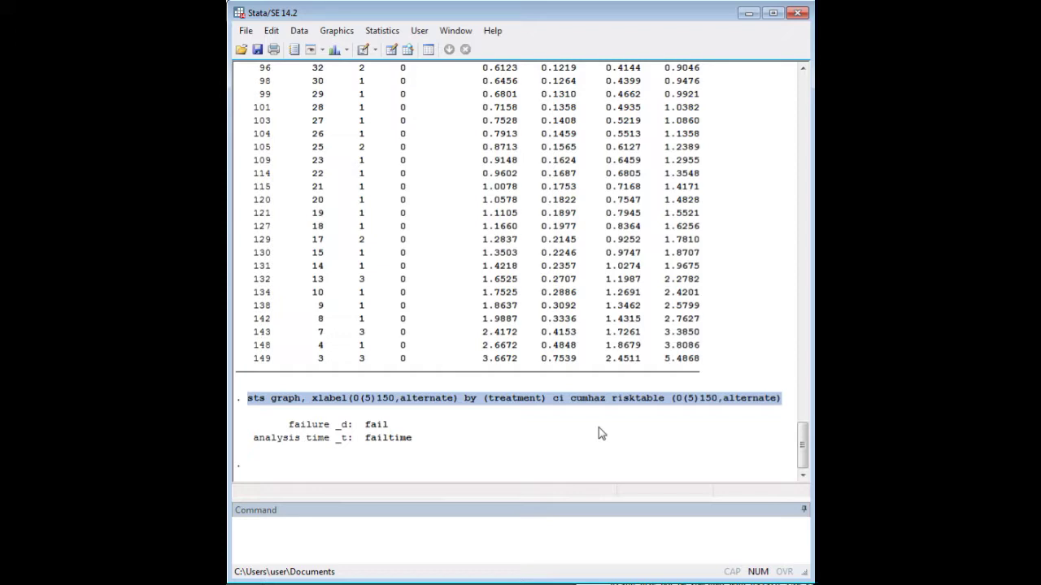
pyautogui.click(319, 416)
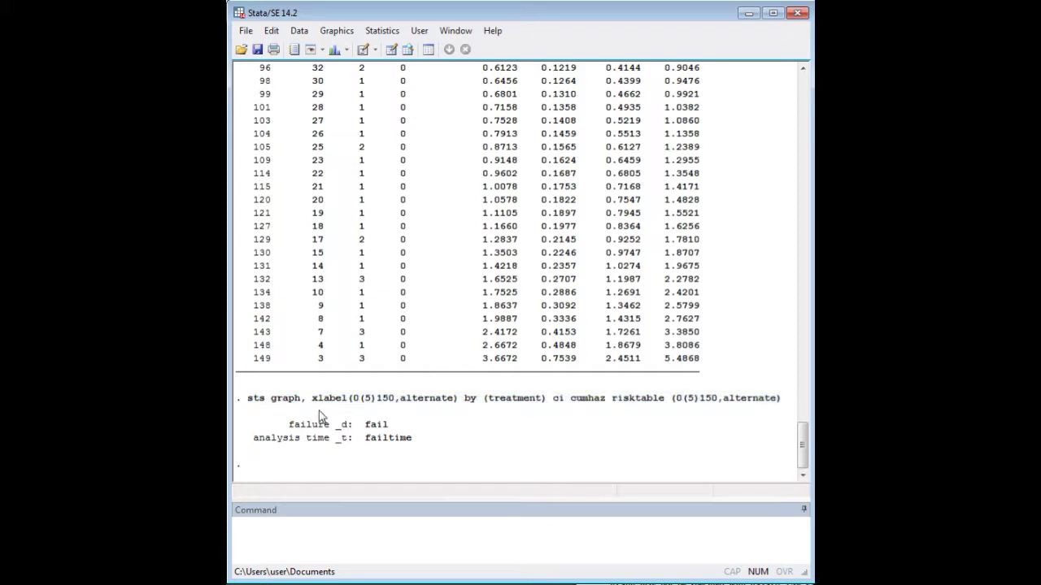
pyautogui.moveTo(300, 407); pyautogui.dragTo(251, 411)
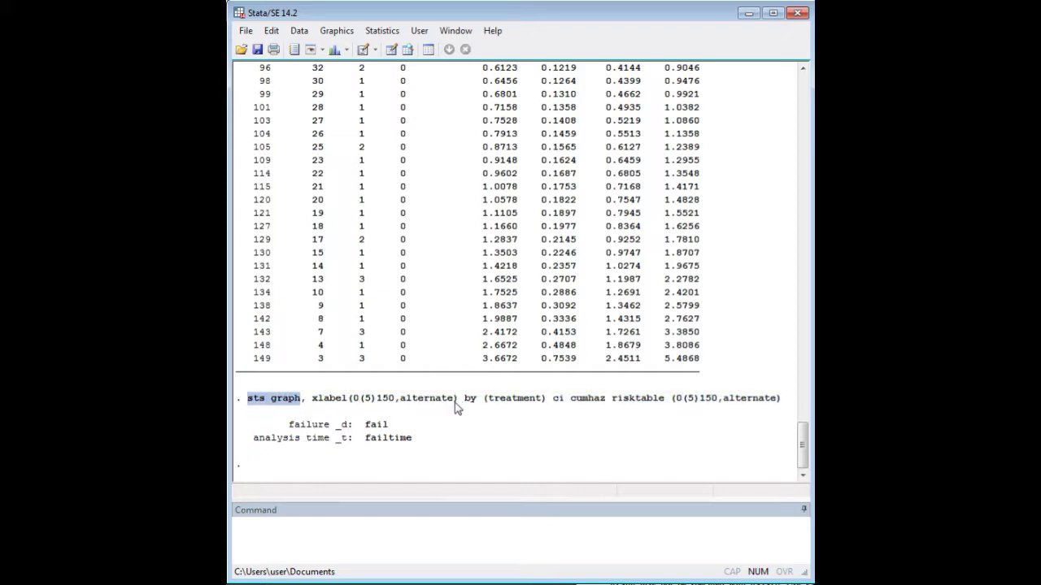
pyautogui.moveTo(458, 403); pyautogui.dragTo(317, 404)
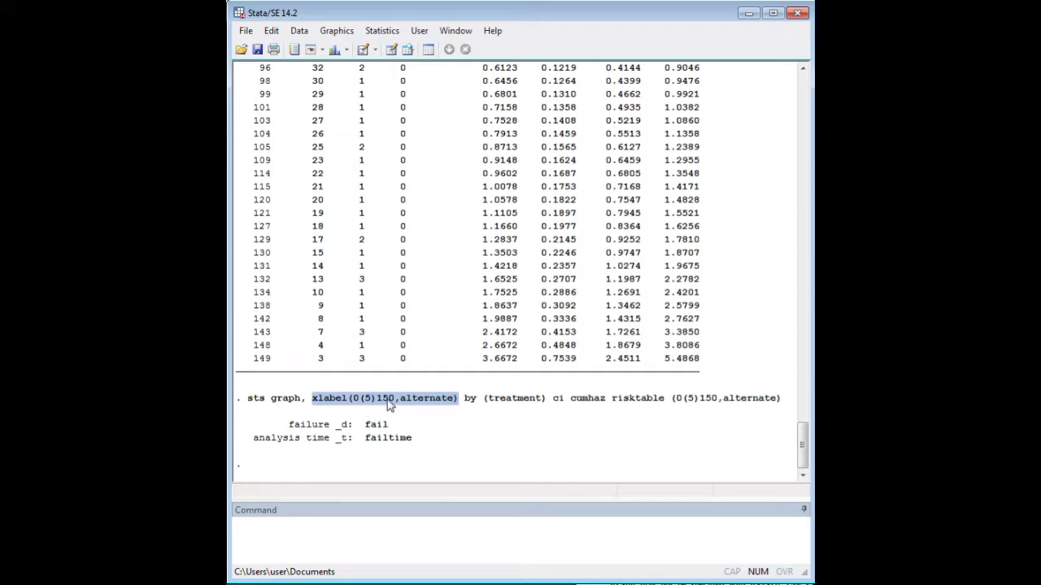
pyautogui.moveTo(376, 403); pyautogui.dragTo(363, 407)
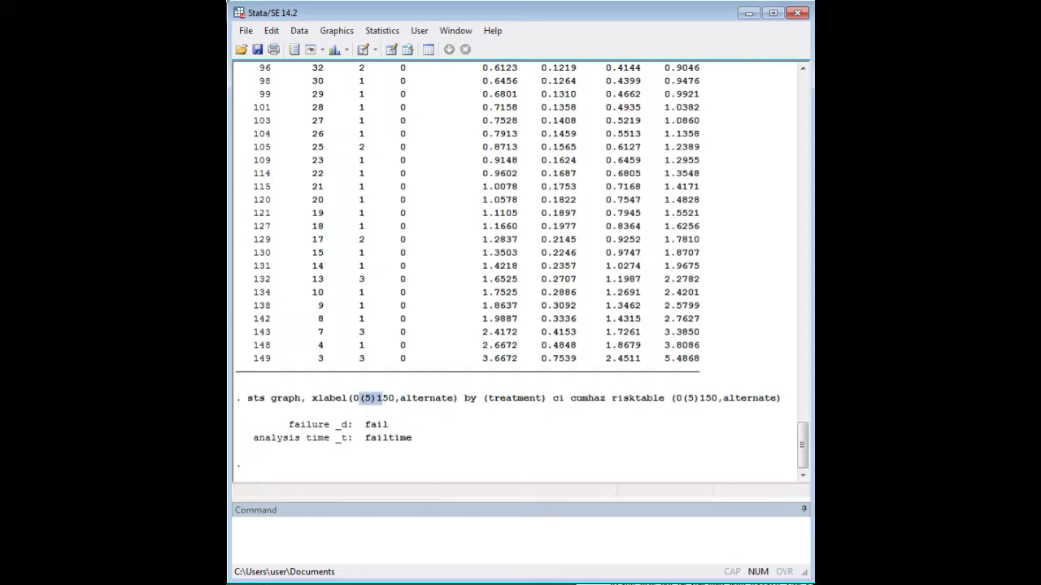
pyautogui.click(418, 561)
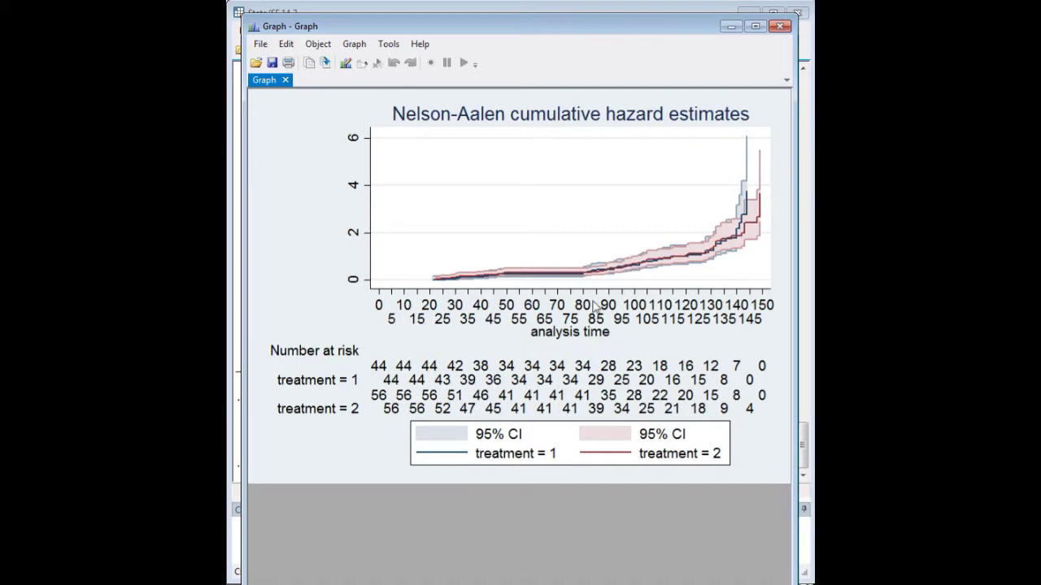
# Minimize the graph and highlight the xlabel, by(treatment), ci and cumhaz options in the results
pyautogui.click(731, 26)
pyautogui.moveTo(460, 408); pyautogui.dragTo(316, 408)
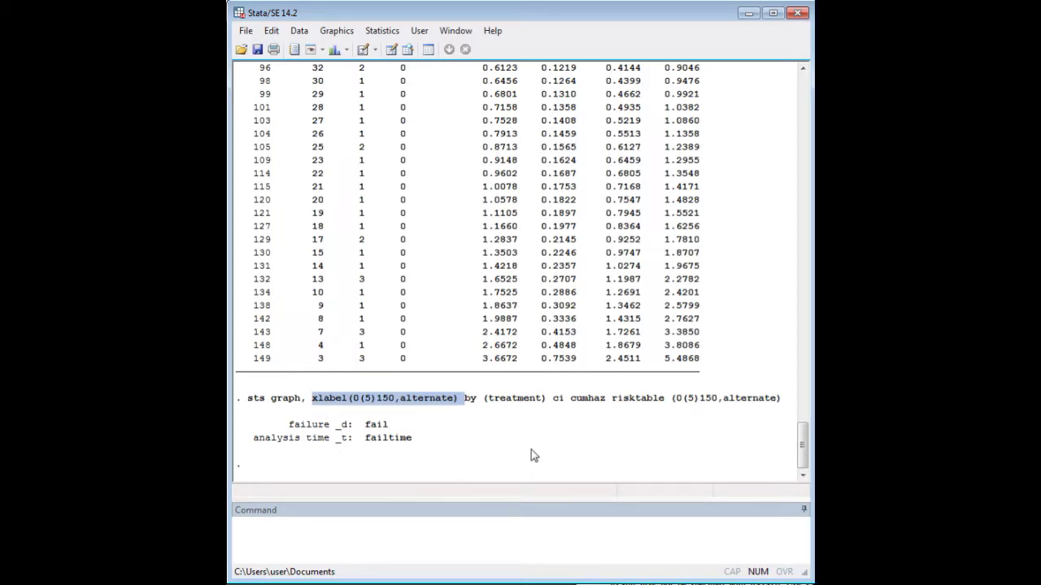
pyautogui.click(489, 407)
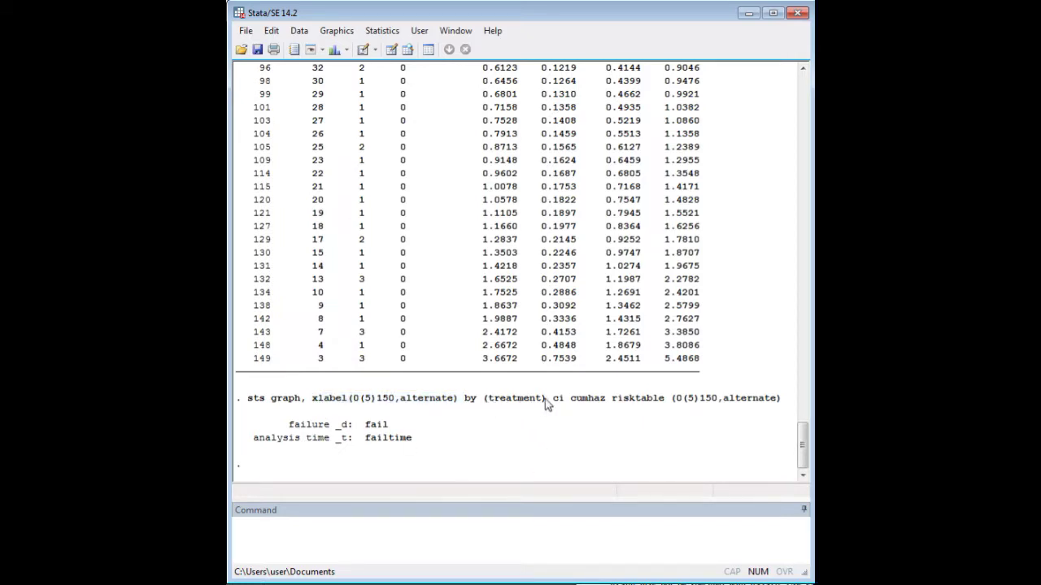
pyautogui.moveTo(552, 401); pyautogui.dragTo(470, 407)
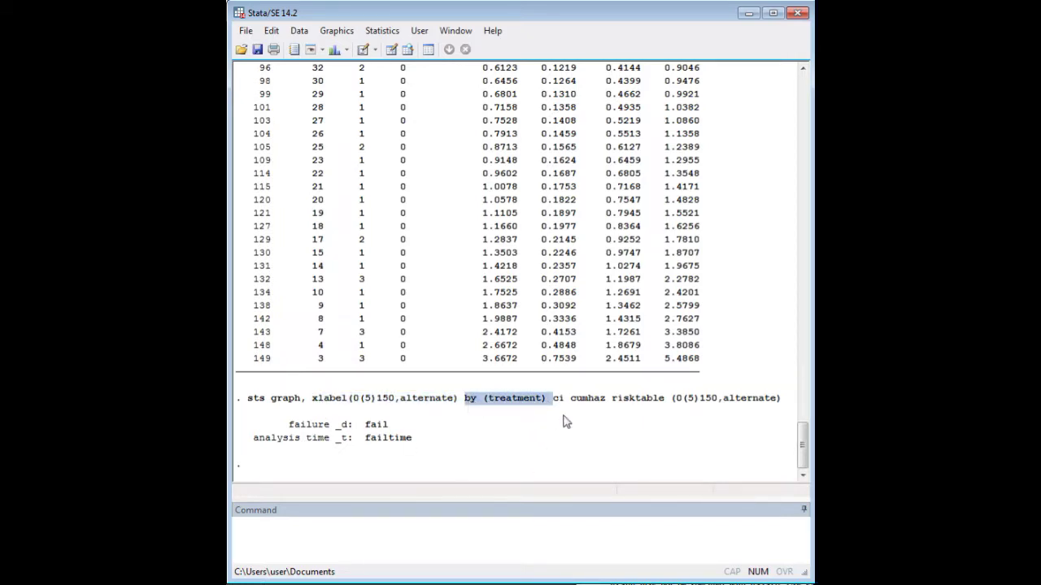
pyautogui.moveTo(569, 404); pyautogui.dragTo(553, 401)
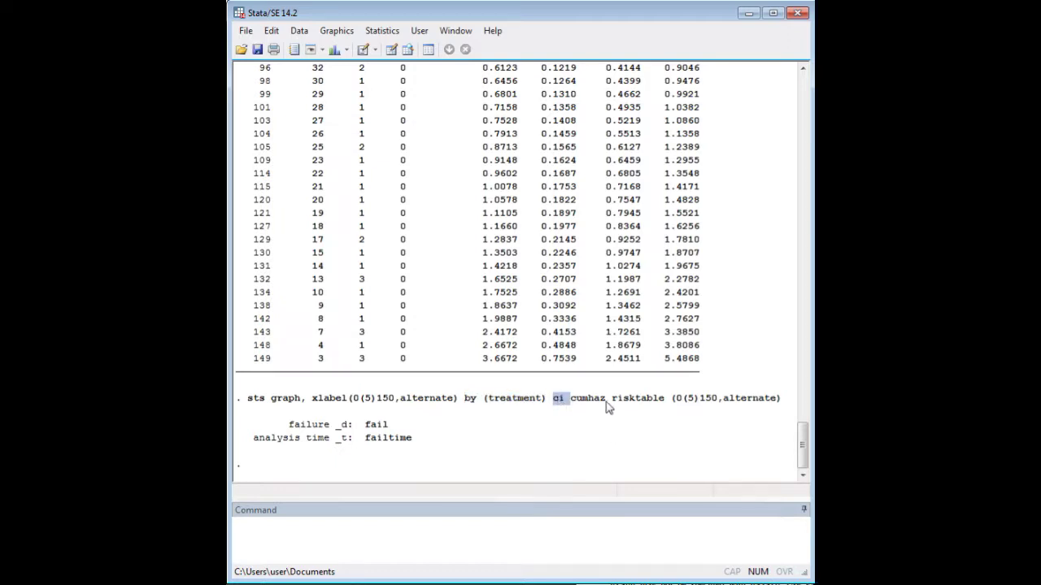
pyautogui.moveTo(609, 402); pyautogui.dragTo(570, 403)
pyautogui.click(616, 403)
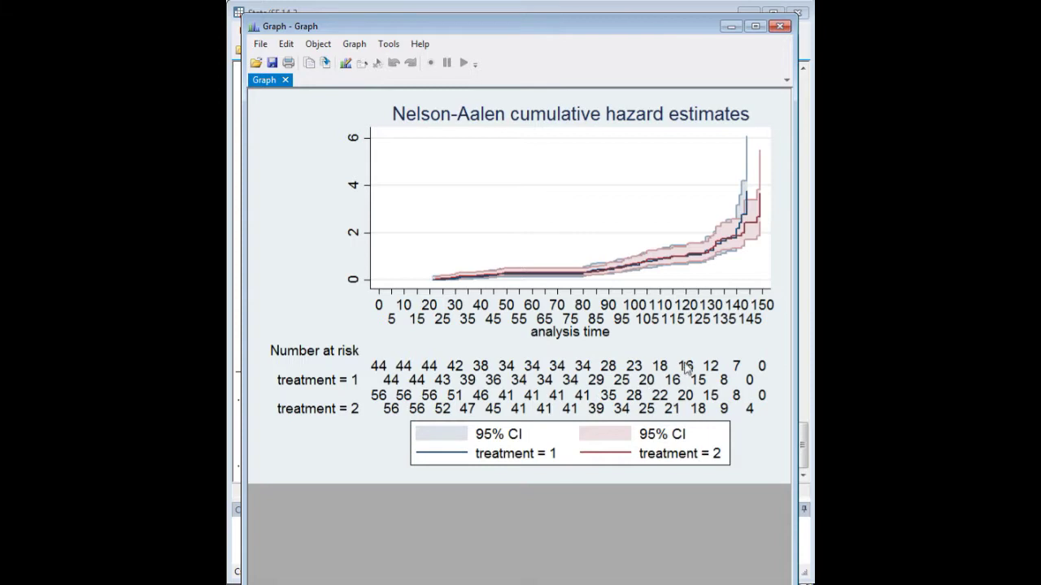
# Highlight the risktable(0(5)150,alternate) settings, then select the entire sts graph command line
pyautogui.click(732, 27)
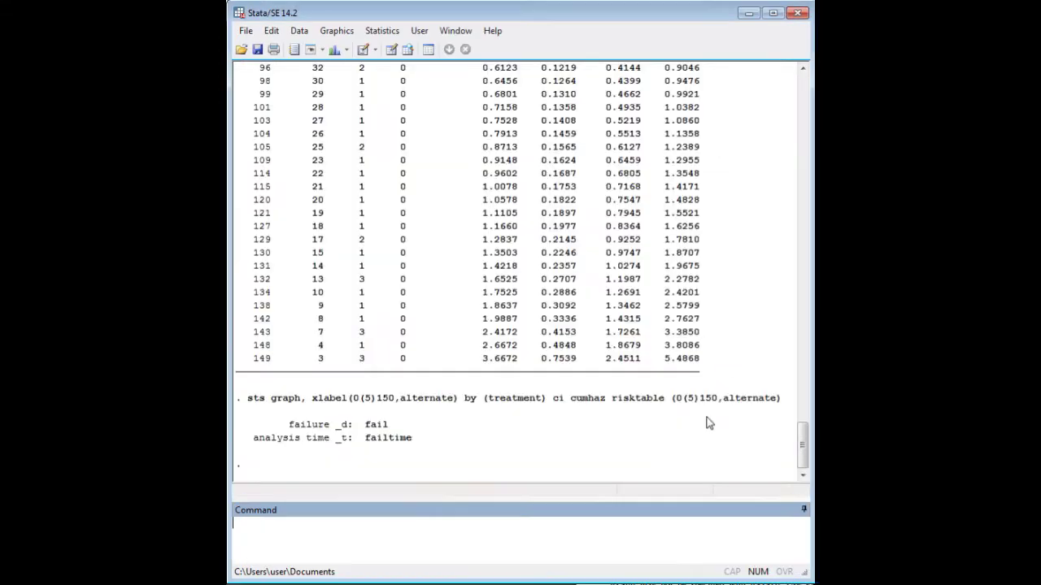
pyautogui.moveTo(673, 398); pyautogui.dragTo(778, 399)
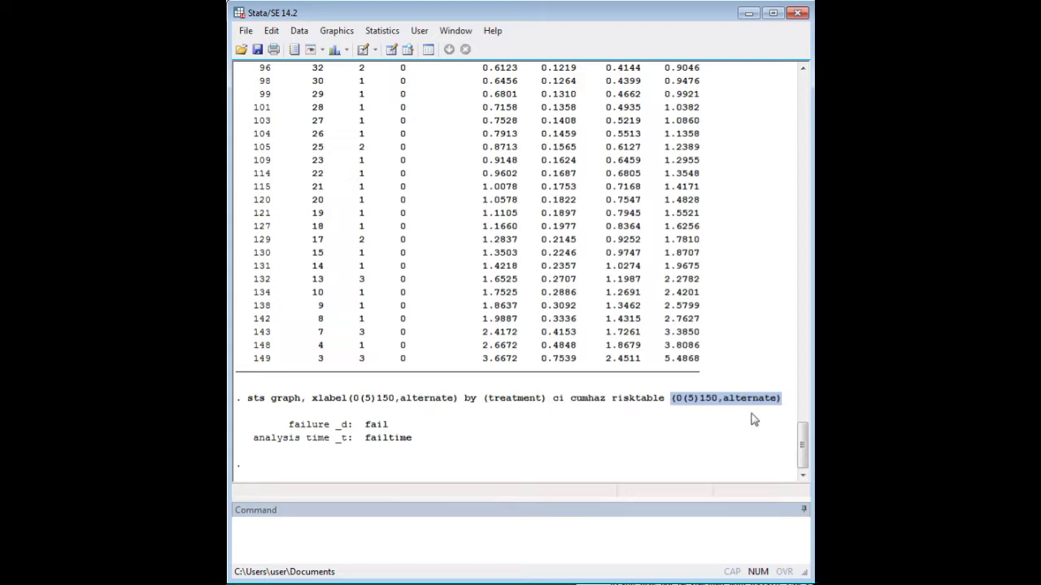
pyautogui.click(696, 407)
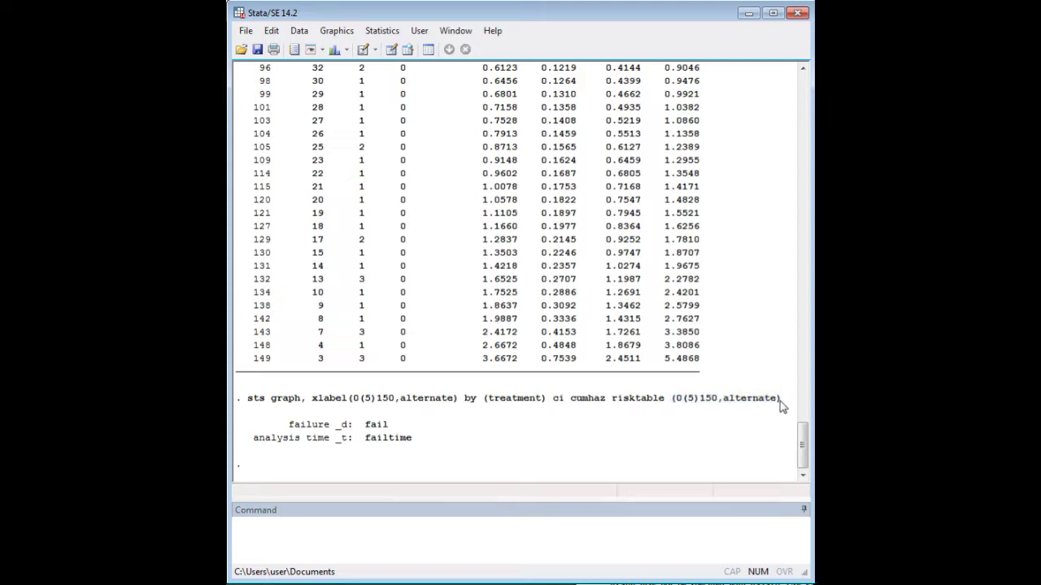
pyautogui.moveTo(780, 406); pyautogui.dragTo(605, 406)
pyautogui.click(498, 415)
pyautogui.moveTo(497, 414); pyautogui.dragTo(360, 402)
pyautogui.click(711, 408)
pyautogui.moveTo(785, 407); pyautogui.dragTo(253, 406)
pyautogui.hotkey('ctrl', 'c')
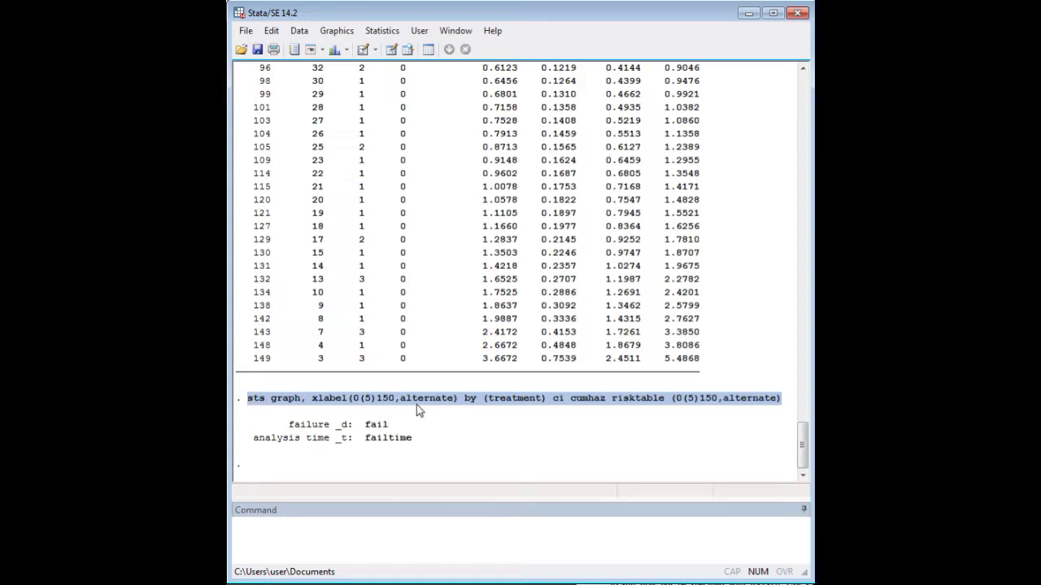
# Paste the command, strip the xlabel and risktable labels, and run sts graph, by(treatment) ci cumhaz risktable
pyautogui.click(465, 532)
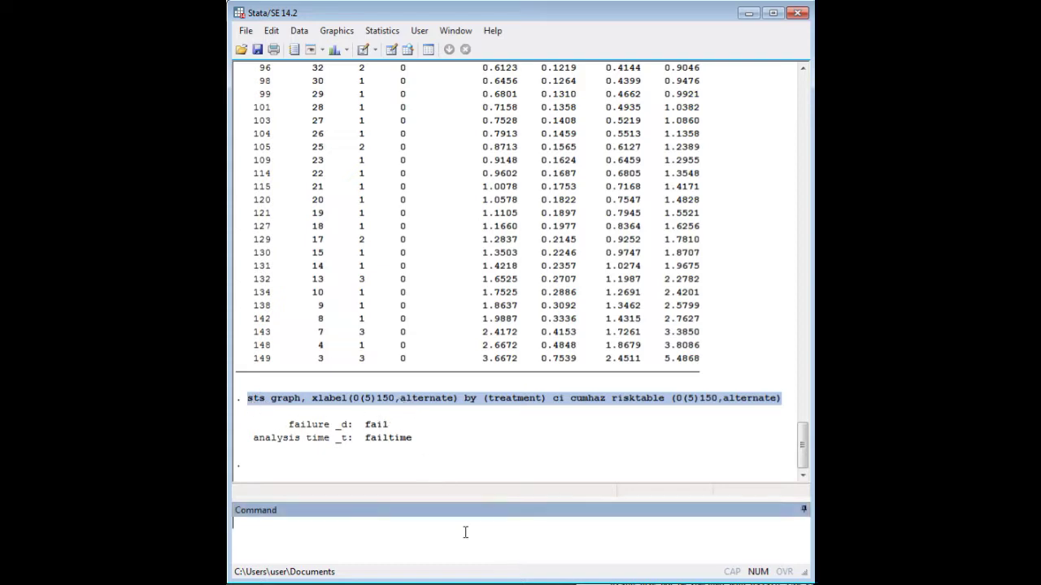
pyautogui.hotkey('ctrl', 'v')
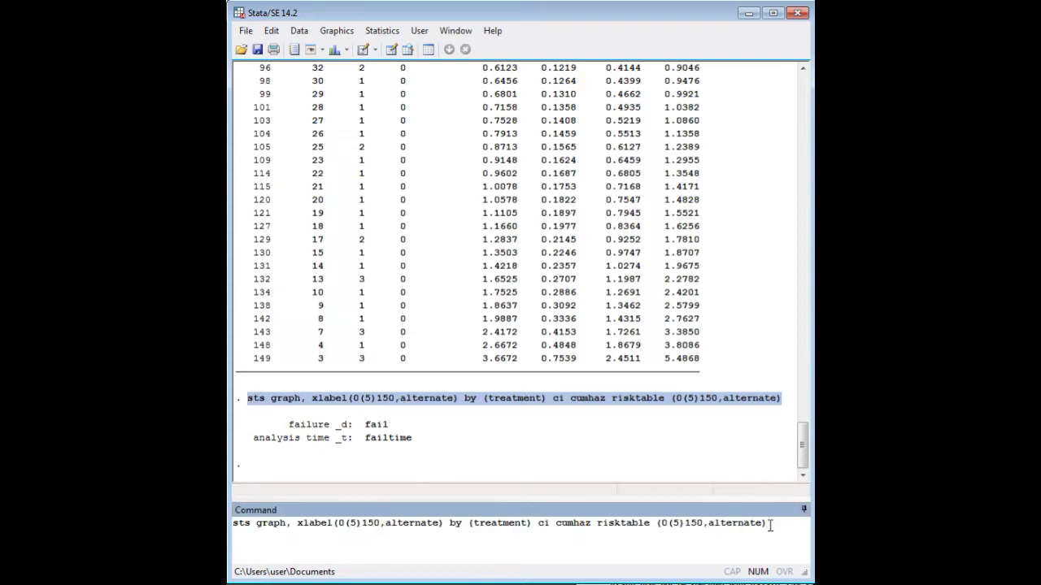
pyautogui.press('BackSpace')
pyautogui.press('BackSpace')
pyautogui.press('BackSpace')
pyautogui.press('BackSpace')
pyautogui.press('BackSpace')
pyautogui.press('BackSpace')
pyautogui.press('BackSpace')
pyautogui.press('BackSpace')
pyautogui.press('BackSpace')
pyautogui.press('BackSpace')
pyautogui.press('BackSpace')
pyautogui.press('BackSpace')
pyautogui.press('BackSpace')
pyautogui.press('BackSpace')
pyautogui.press('BackSpace')
pyautogui.press('BackSpace')
pyautogui.press('BackSpace')
pyautogui.press('BackSpace')
pyautogui.press('BackSpace')
pyautogui.press('BackSpace')
pyautogui.press('Left')
pyautogui.press('Left')
pyautogui.press('Left')
pyautogui.press('Left')
pyautogui.press('Left')
pyautogui.press('Left')
pyautogui.press('Left')
pyautogui.press('Left')
pyautogui.press('Left')
pyautogui.press('Left')
pyautogui.press('Left')
pyautogui.press('Left')
pyautogui.press('Left')
pyautogui.press('Left')
pyautogui.press('Left')
pyautogui.press('Left')
pyautogui.press('Left')
pyautogui.press('Left')
pyautogui.press('Left')
pyautogui.press('Left')
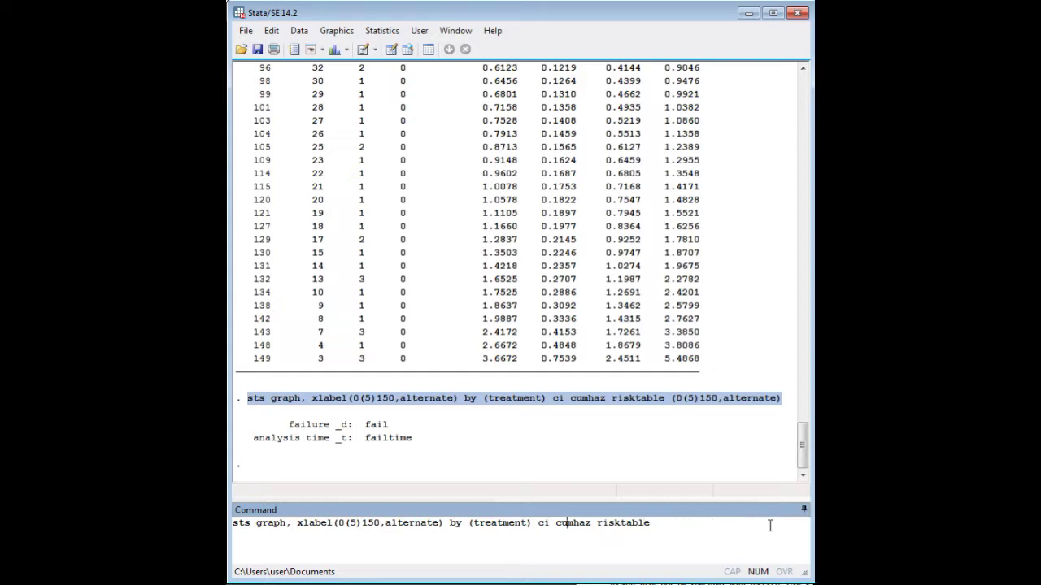
pyautogui.press('BackSpace')
pyautogui.press('Left')
pyautogui.press('Left')
pyautogui.press('Left')
pyautogui.press('Left')
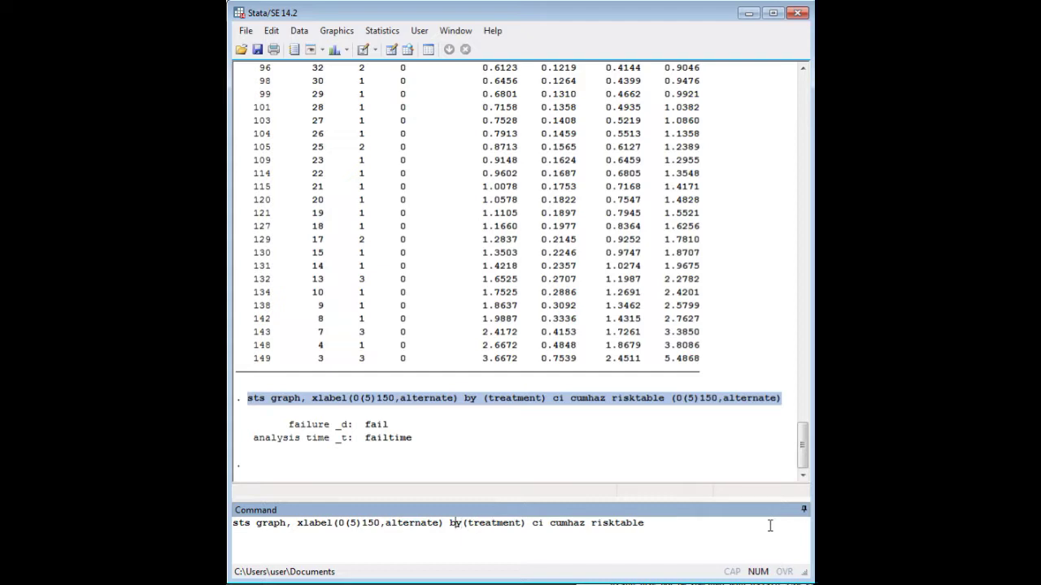
pyautogui.press('BackSpace')
pyautogui.press('BackSpace')
pyautogui.press('BackSpace')
pyautogui.press('BackSpace')
pyautogui.press('BackSpace')
pyautogui.press('BackSpace')
pyautogui.press('BackSpace')
pyautogui.press('BackSpace')
pyautogui.press('BackSpace')
pyautogui.press('BackSpace')
pyautogui.press('BackSpace')
pyautogui.press('BackSpace')
pyautogui.press('BackSpace')
pyautogui.press('BackSpace')
pyautogui.press('BackSpace')
pyautogui.press('BackSpace')
pyautogui.press('BackSpace')
pyautogui.press('BackSpace')
pyautogui.press('BackSpace')
pyautogui.press('BackSpace')
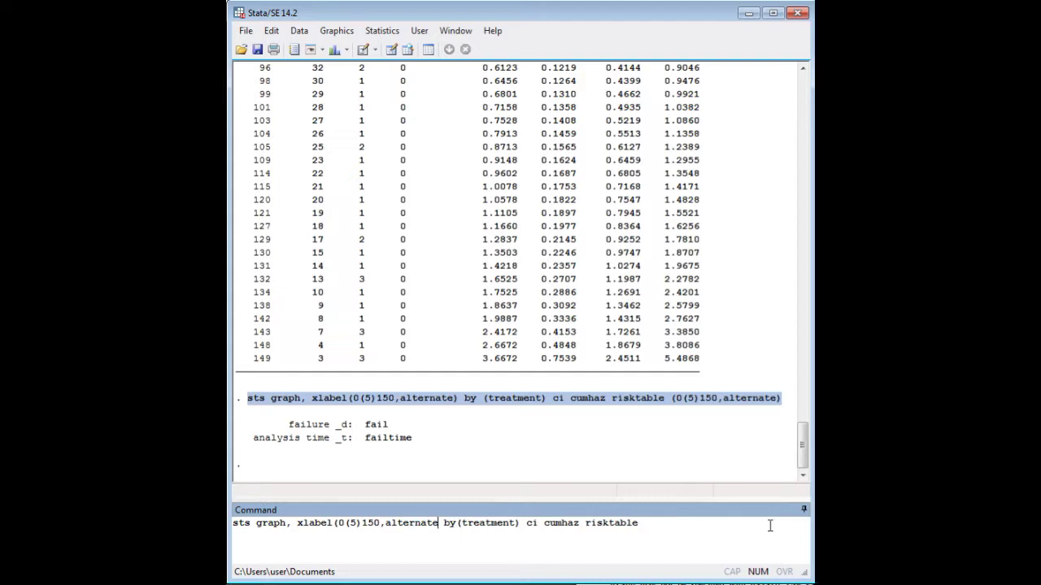
pyautogui.press('BackSpace')
pyautogui.press('Return')
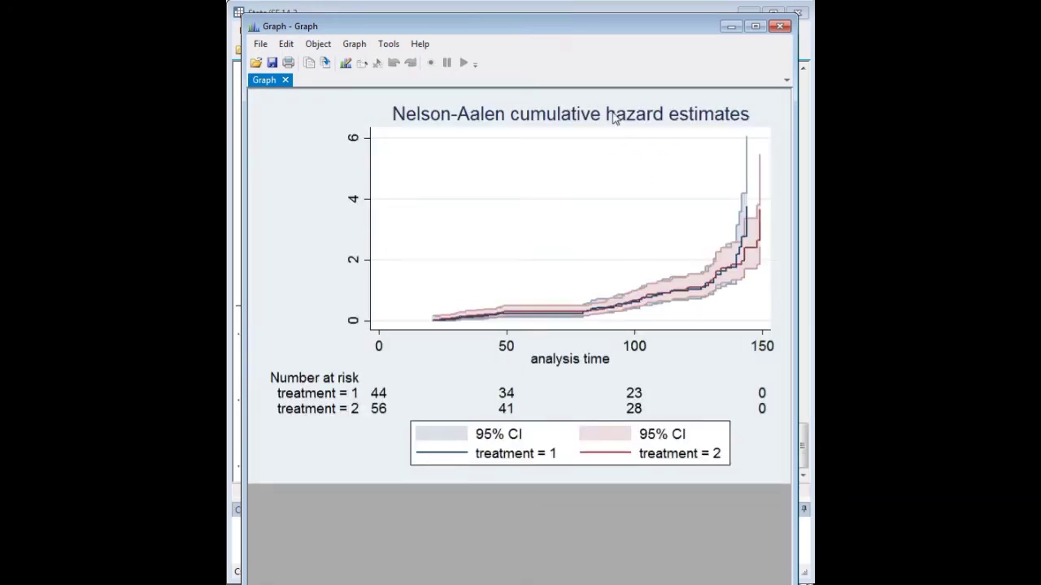
# Move the simplified hazard graph window around to inspect it, then minimize it
pyautogui.moveTo(541, 28); pyautogui.dragTo(530, 18)
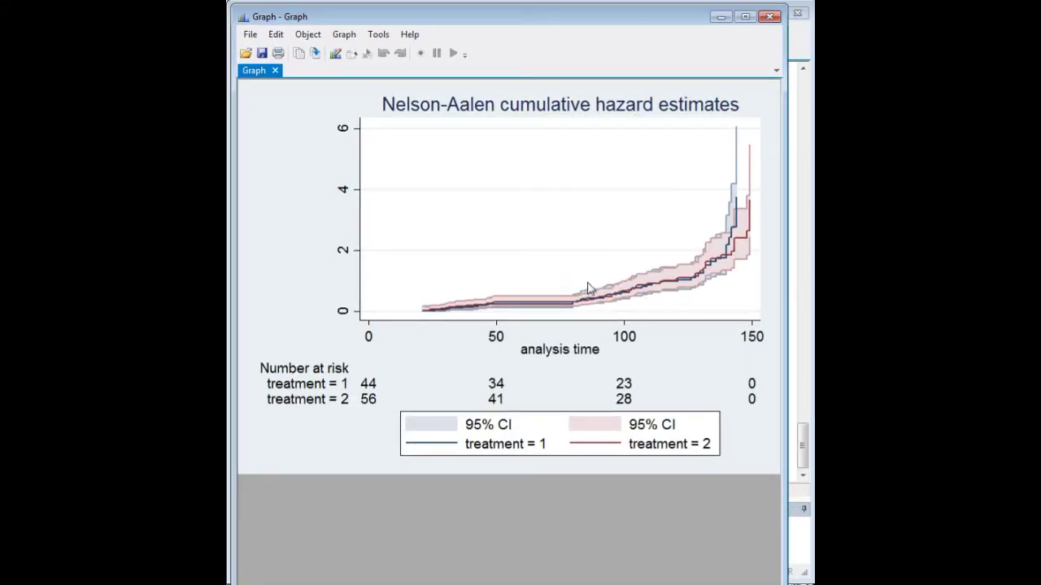
pyautogui.moveTo(586, 22); pyautogui.dragTo(581, 488)
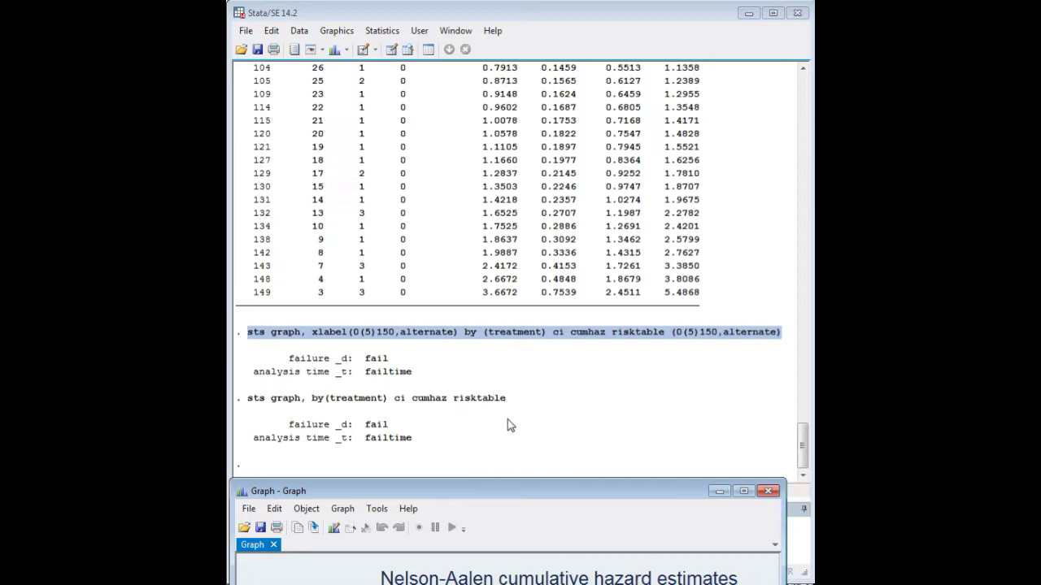
pyautogui.moveTo(515, 491); pyautogui.dragTo(528, 57)
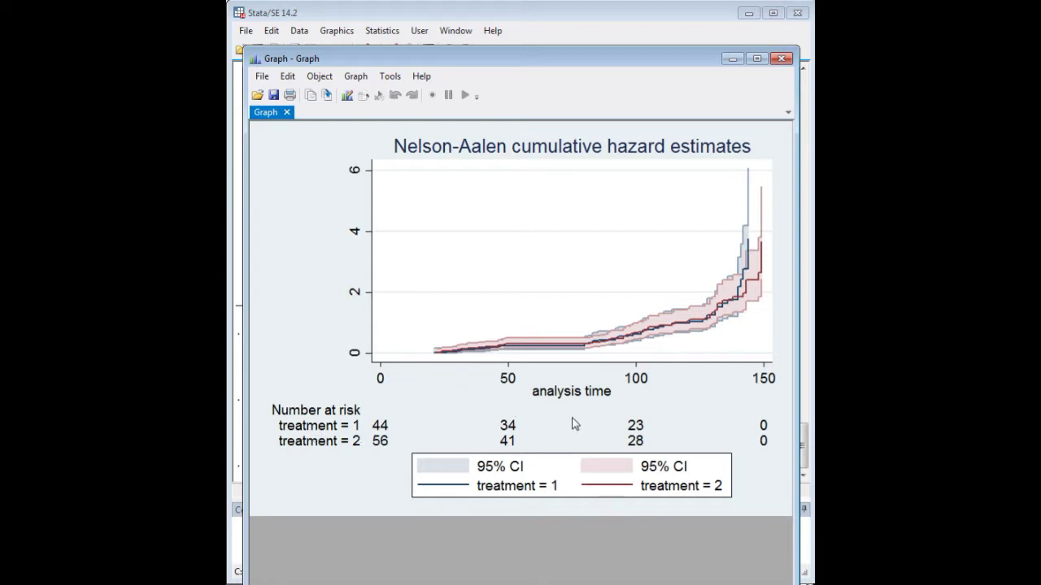
pyautogui.click(733, 58)
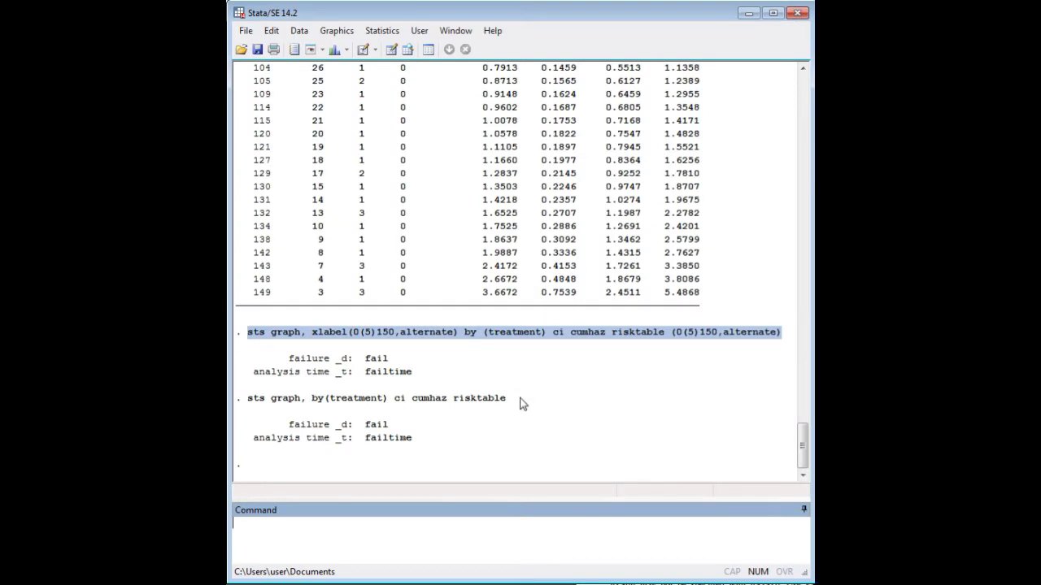
pyautogui.moveTo(520, 404); pyautogui.dragTo(264, 407)
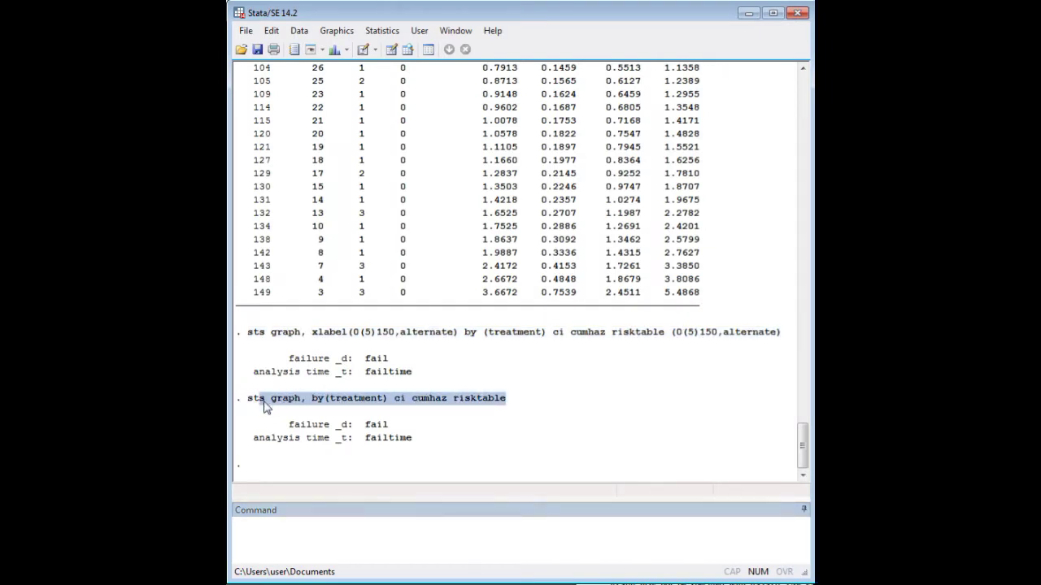